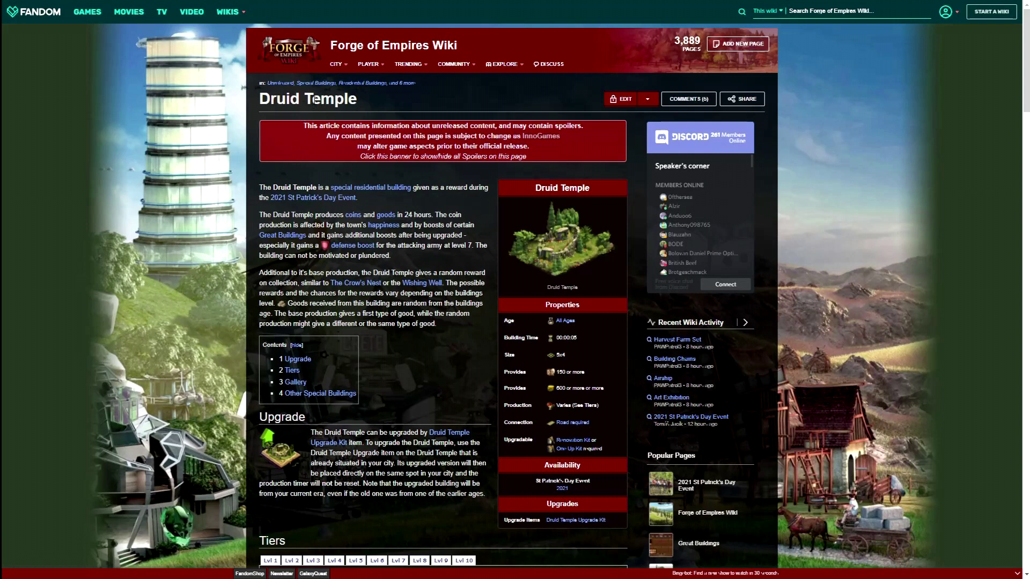
Switch to the St Patrick's cheat sheet and compare Method One in the Diamond Spending Guide with Strategy F on the Patrick sheet.
{"action": "key", "text": "ctrl+Tab"}
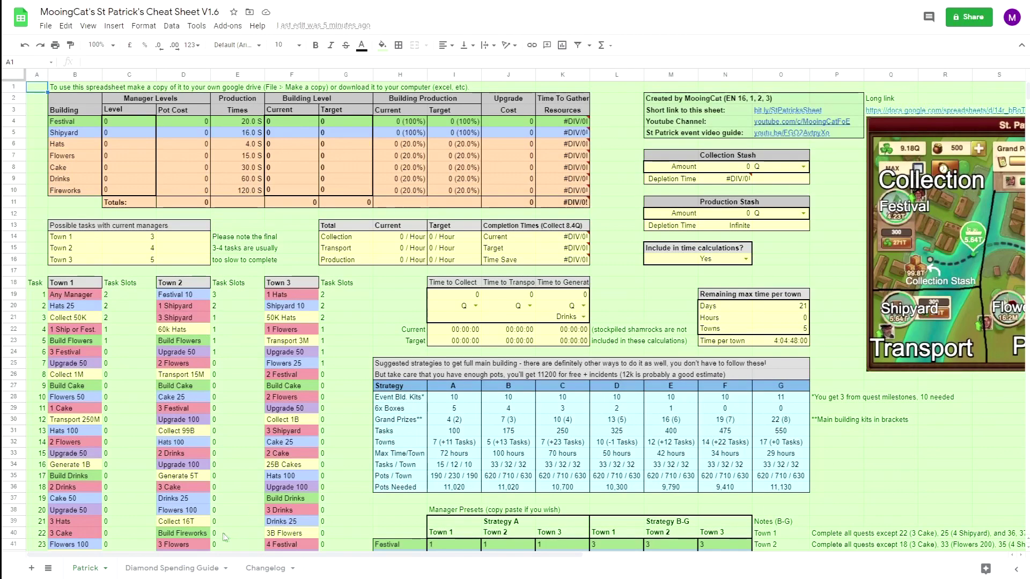
{"action": "left_click", "coordinate": [183, 567]}
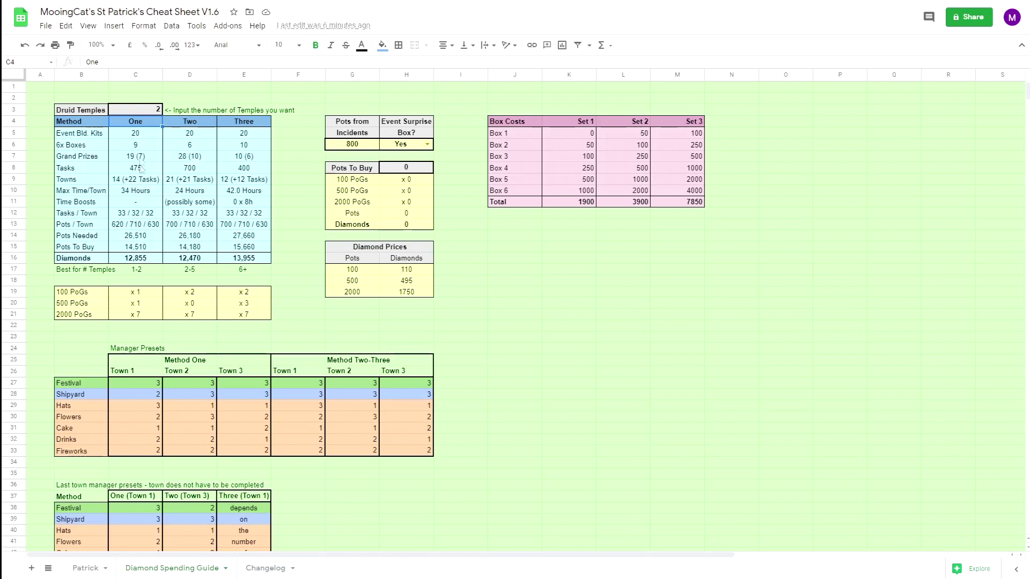
{"action": "left_click_drag", "start_coordinate": [137, 124], "coordinate": [137, 247]}
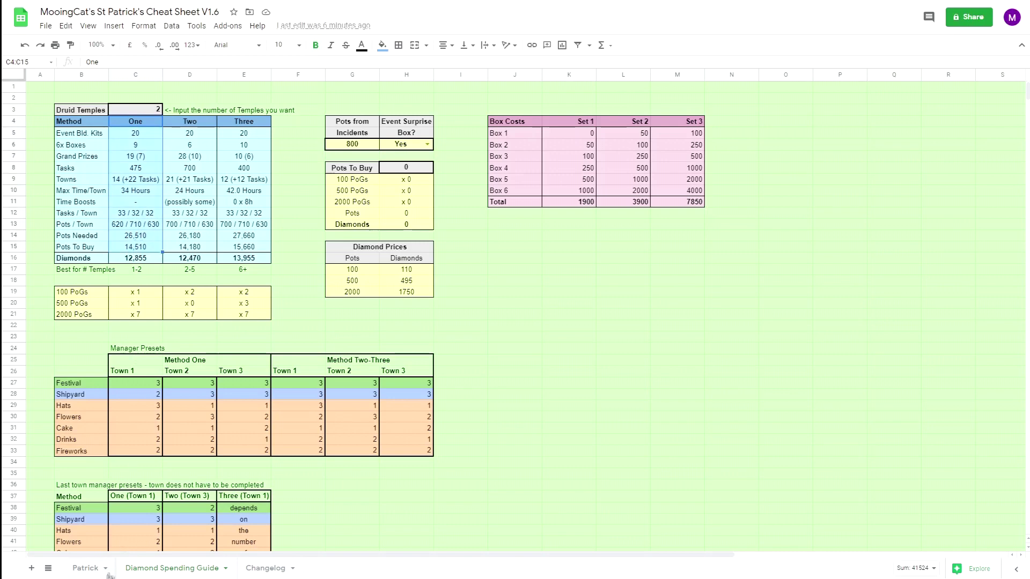
{"action": "left_click", "coordinate": [89, 573]}
{"action": "left_click_drag", "start_coordinate": [725, 386], "coordinate": [726, 493]}
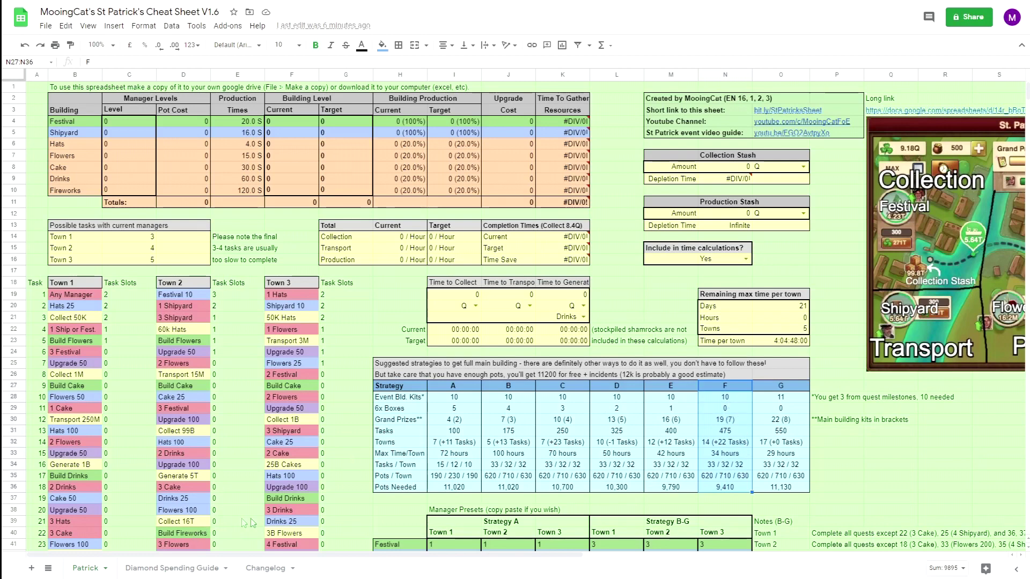
{"action": "left_click", "coordinate": [155, 570]}
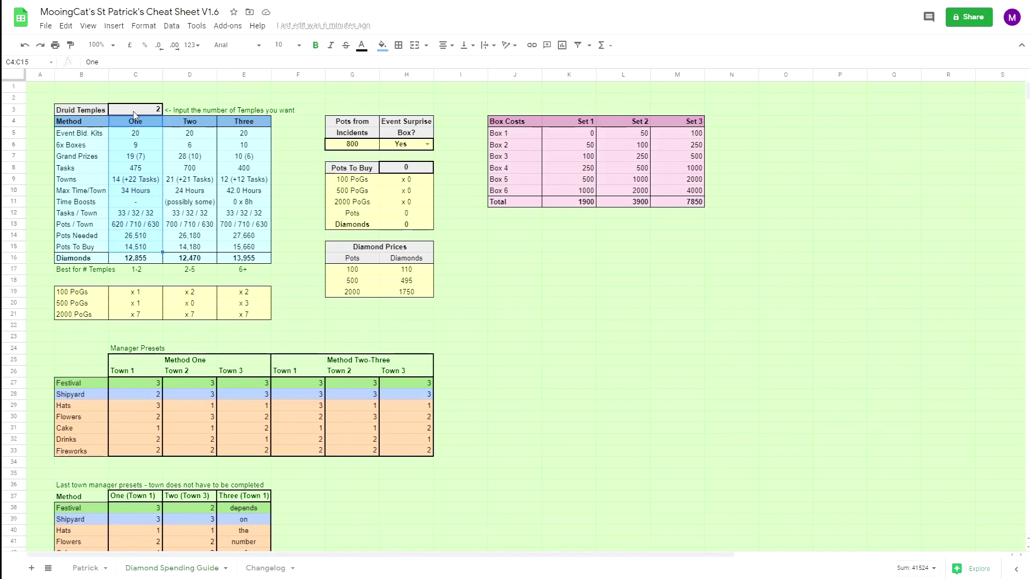
Examine the 6x Boxes label, the Druid Temples input and the Method Two column with its Towns value.
{"action": "left_click", "coordinate": [79, 146]}
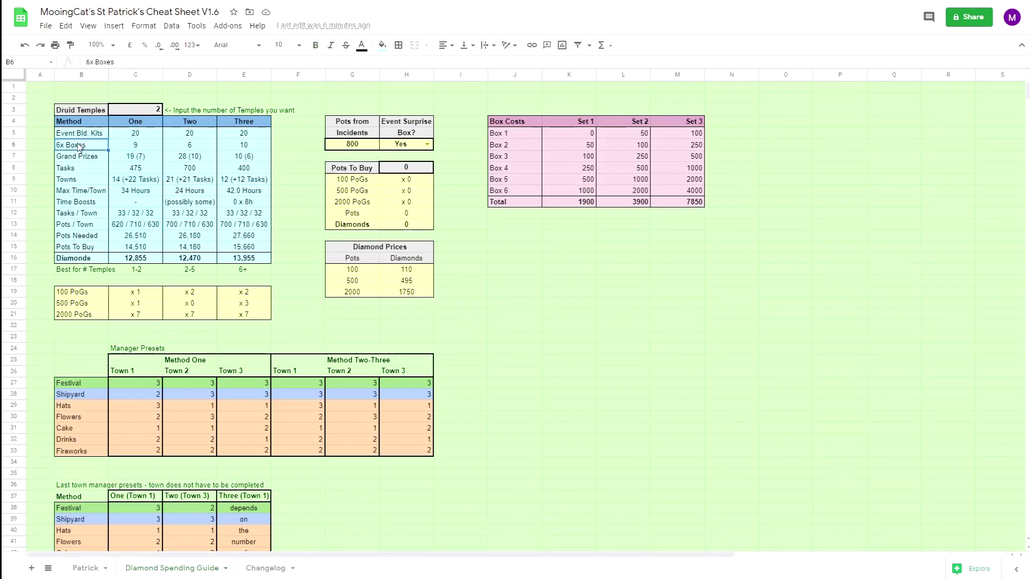
{"action": "left_click", "coordinate": [140, 119]}
{"action": "left_click", "coordinate": [144, 111]}
{"action": "left_click_drag", "start_coordinate": [194, 128], "coordinate": [184, 250]}
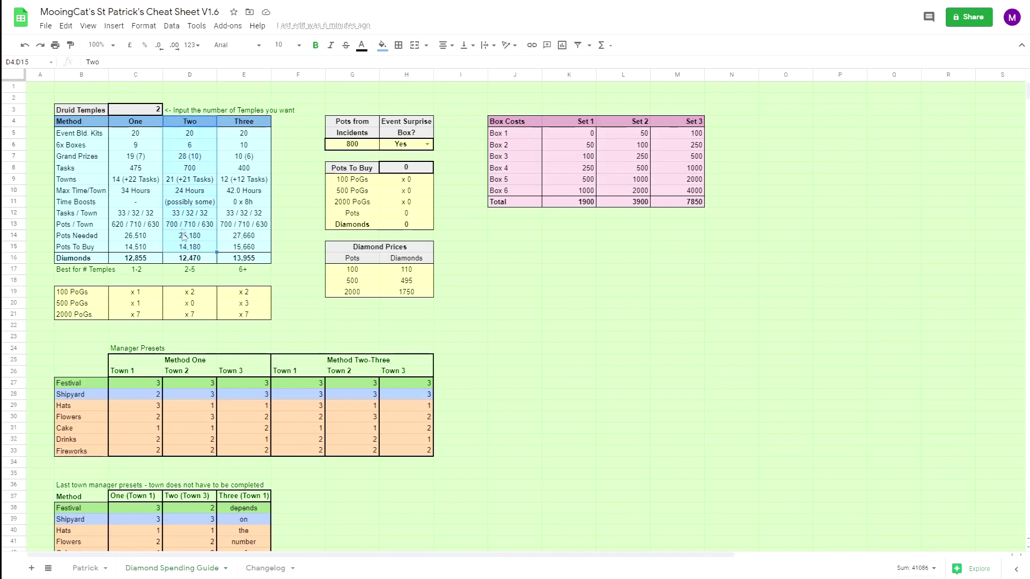
{"action": "left_click", "coordinate": [185, 180]}
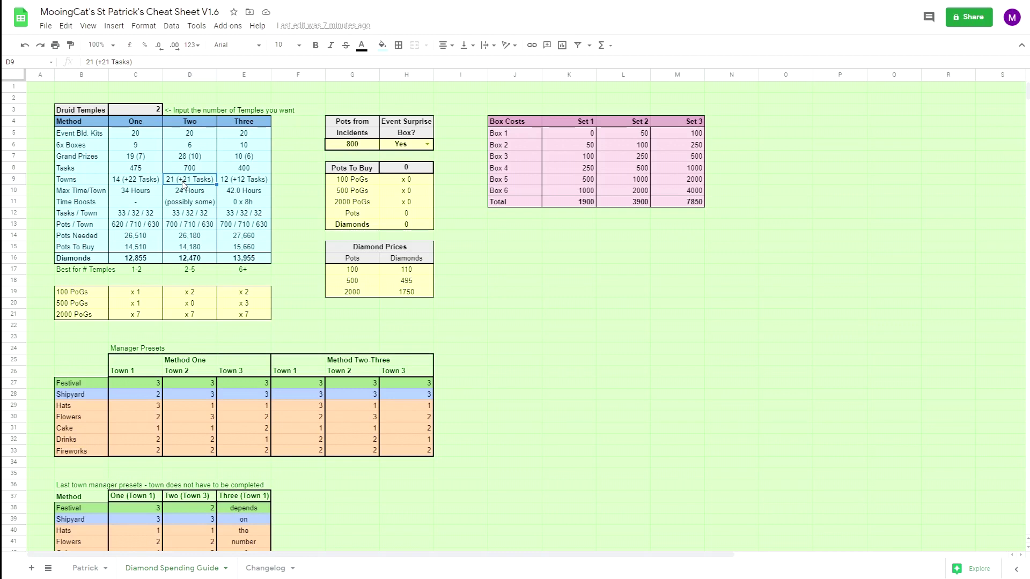
Review the Festival, Shipyard and Fireworks rows of the building table on the Patrick sheet.
{"action": "left_click", "coordinate": [83, 568]}
{"action": "left_click", "coordinate": [76, 122]}
{"action": "left_click", "coordinate": [75, 133]}
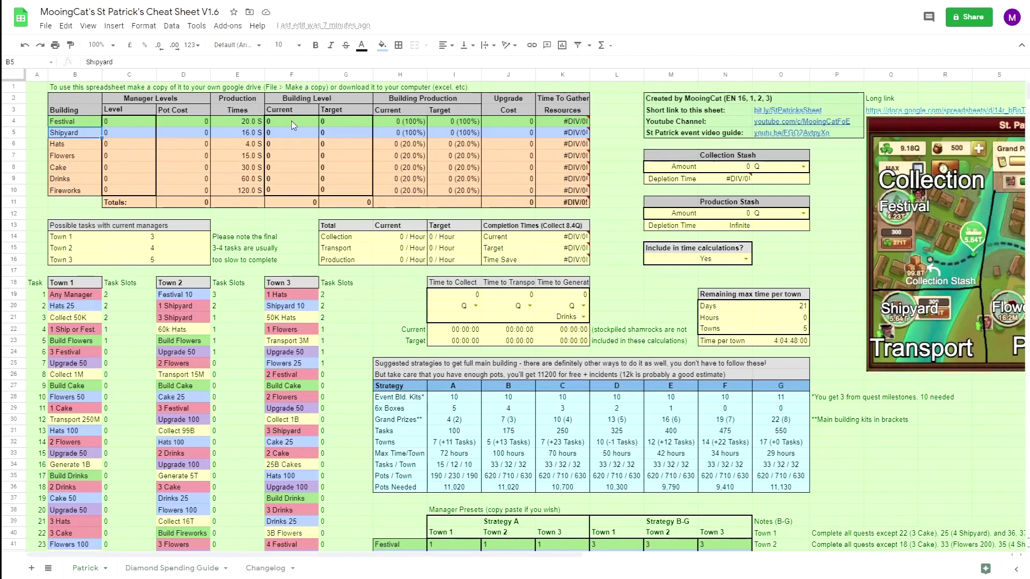
{"action": "left_click", "coordinate": [55, 193]}
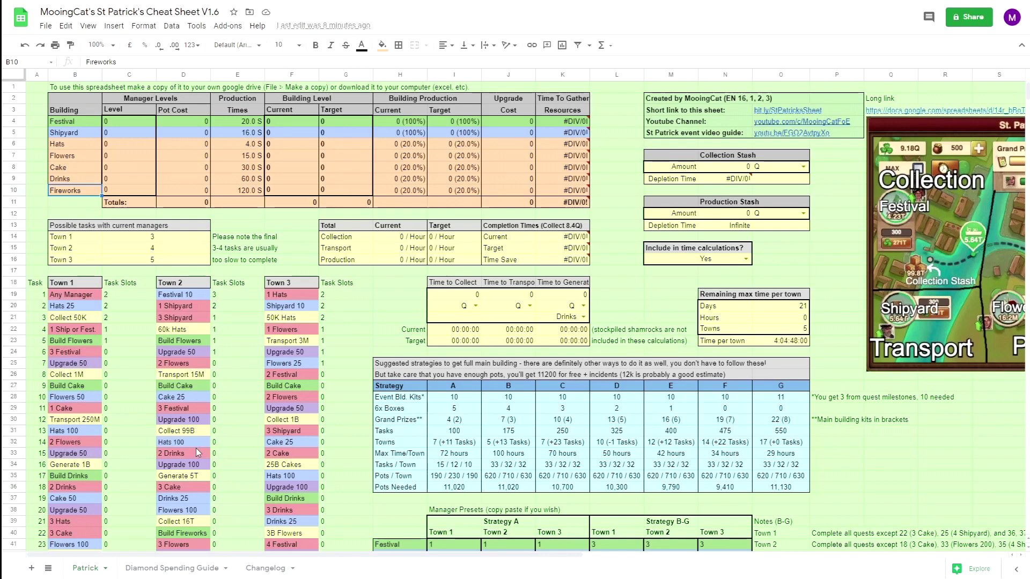
Return to the Diamond Spending Guide and examine the Method Three column, including its Towns value.
{"action": "left_click", "coordinate": [173, 569]}
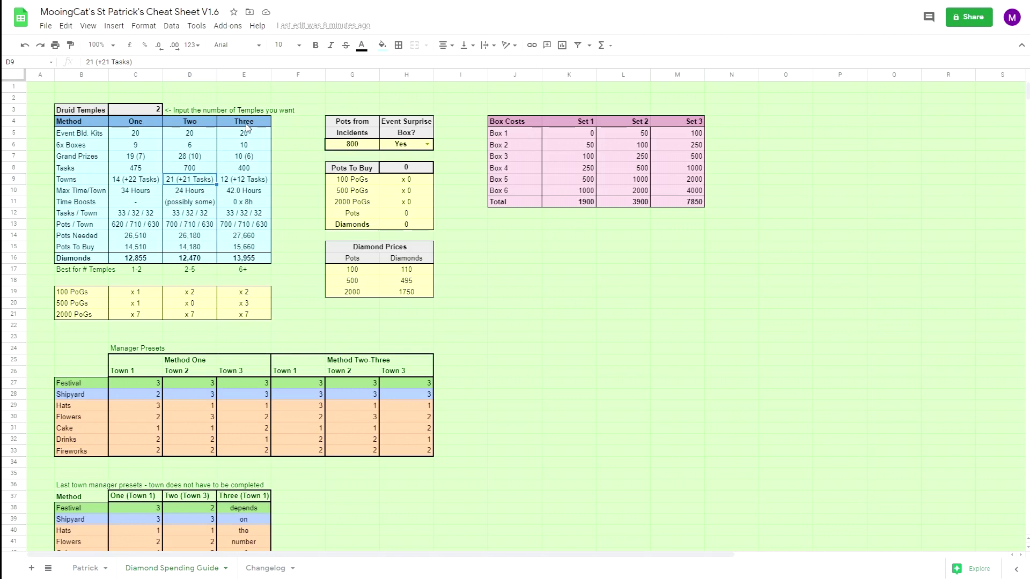
{"action": "left_click_drag", "start_coordinate": [247, 125], "coordinate": [238, 248]}
{"action": "left_click", "coordinate": [230, 181]}
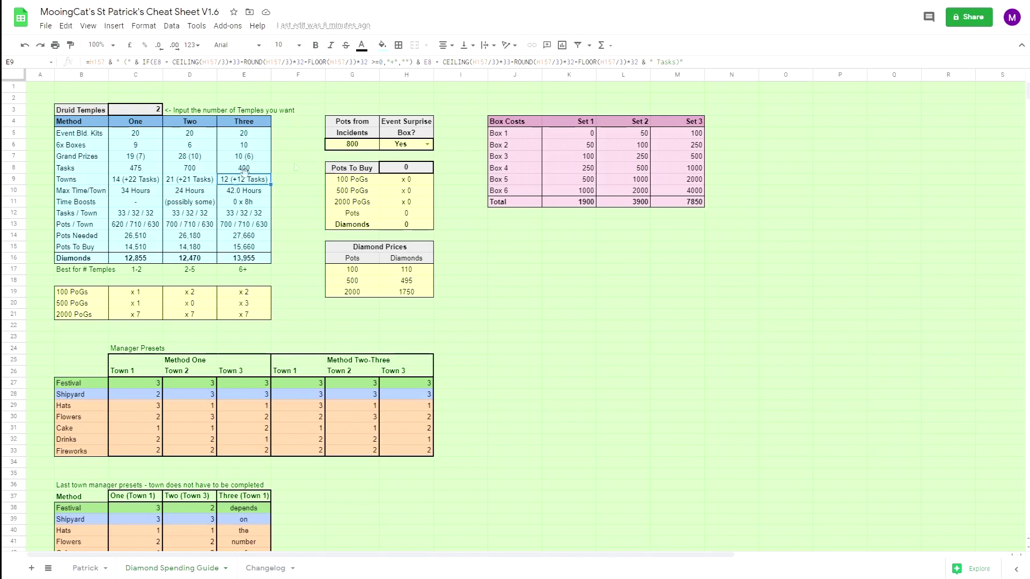
Examine the Set 1, Set 2 and Set 3 box costs against the number of towns in Methods Two and Three.
{"action": "left_click_drag", "start_coordinate": [575, 130], "coordinate": [567, 204]}
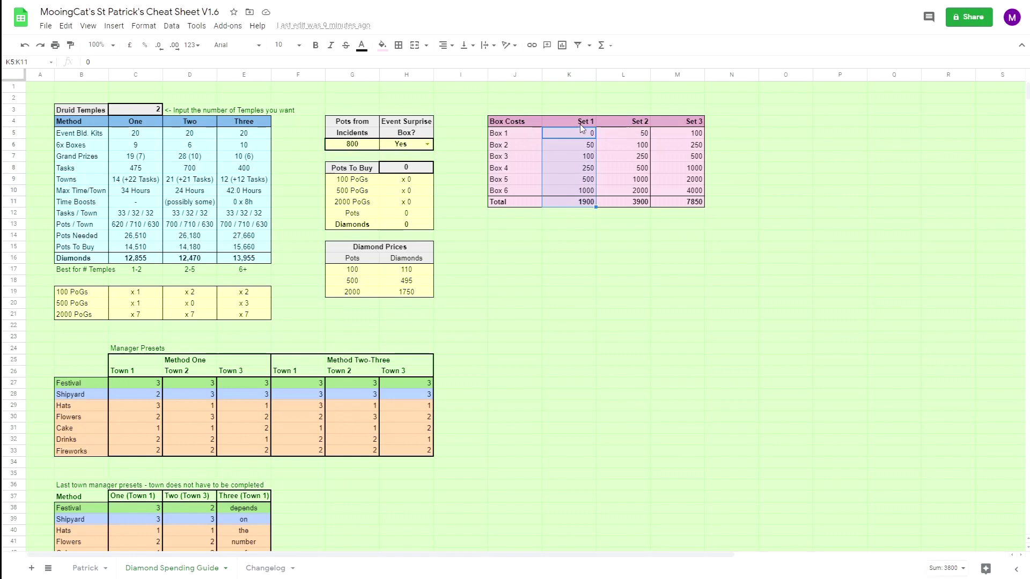
{"action": "left_click", "coordinate": [571, 201]}
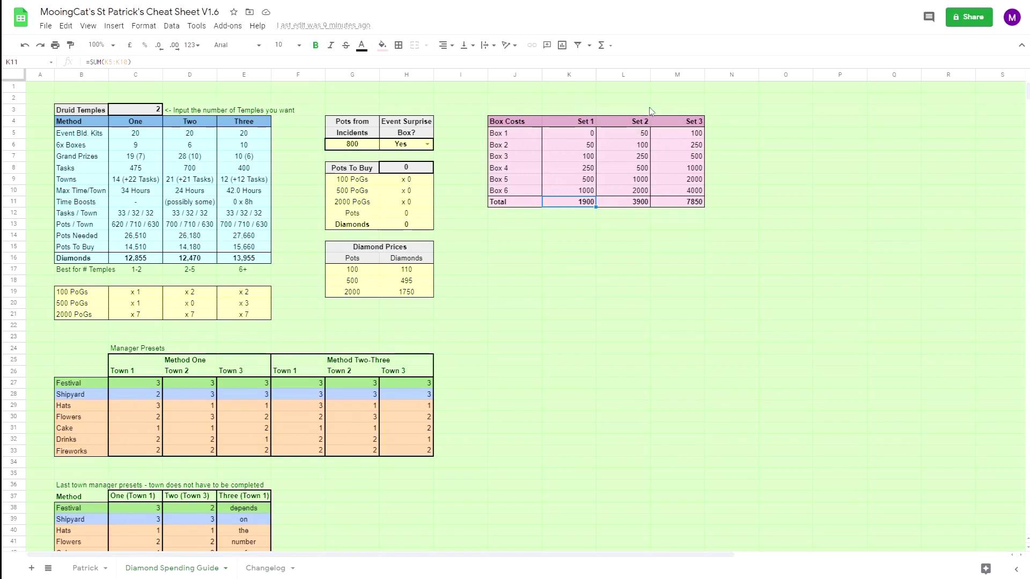
{"action": "left_click", "coordinate": [620, 204]}
{"action": "left_click", "coordinate": [237, 181]}
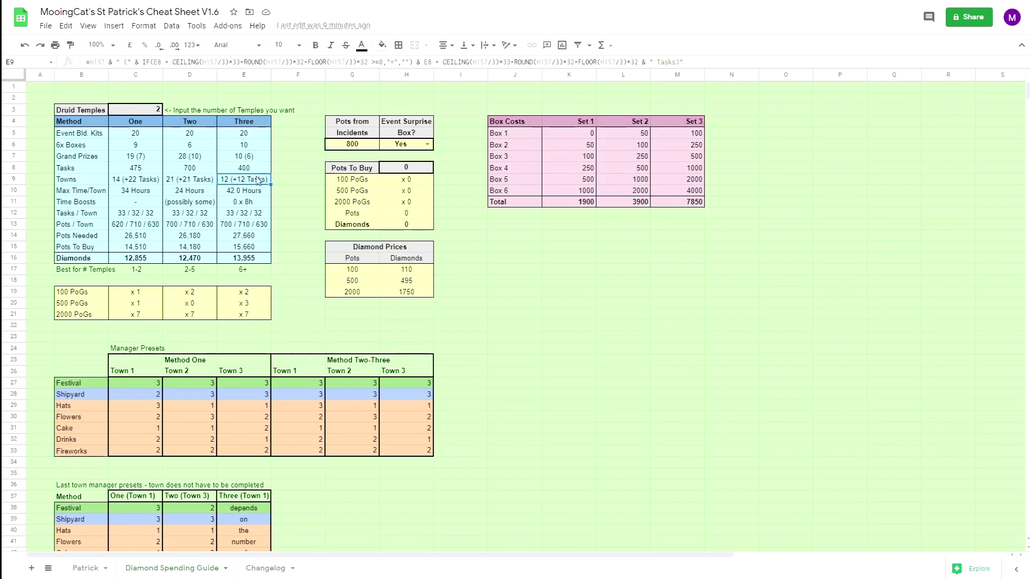
{"action": "left_click", "coordinate": [190, 183]}
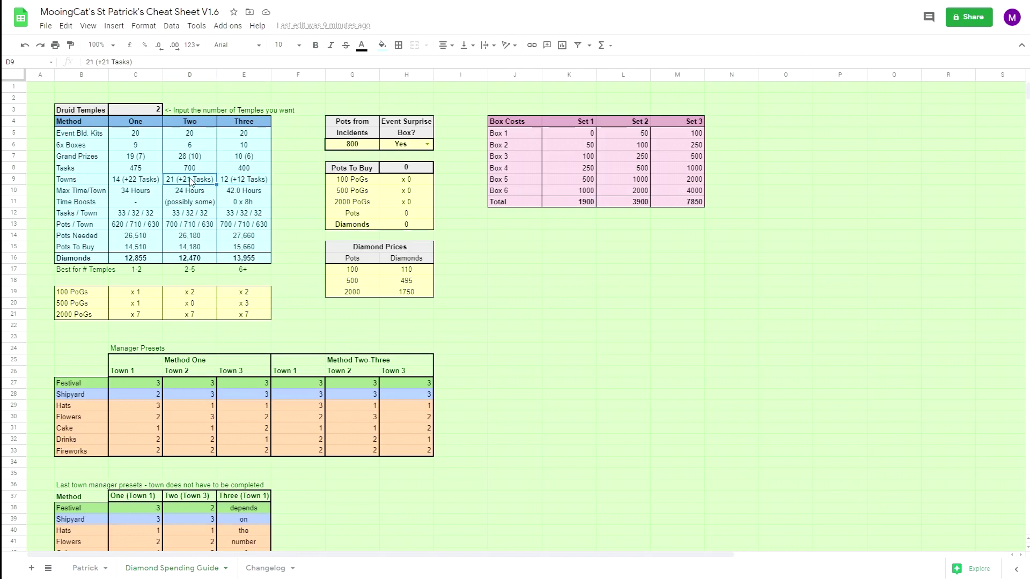
{"action": "left_click", "coordinate": [245, 184]}
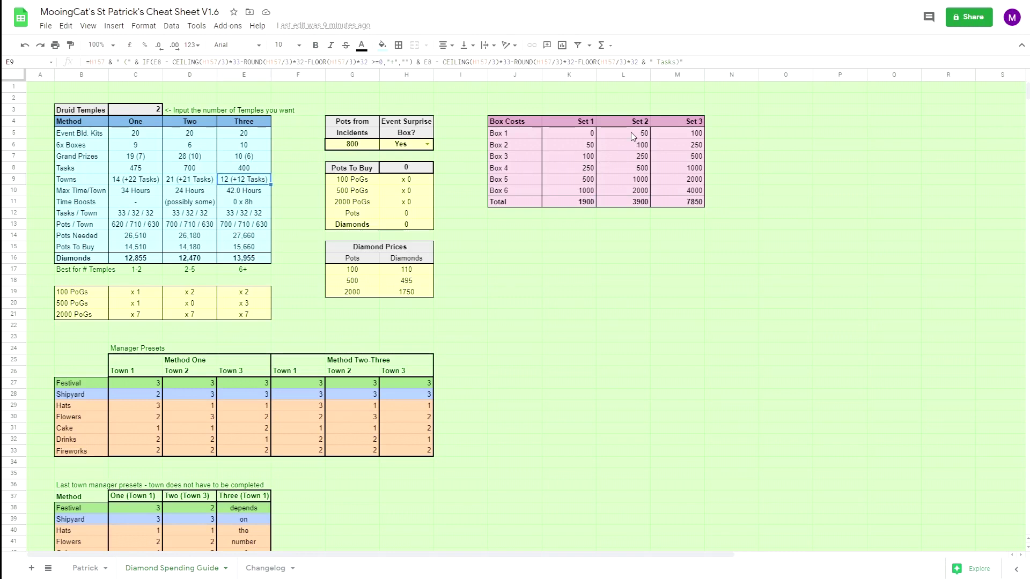
{"action": "left_click_drag", "start_coordinate": [631, 121], "coordinate": [583, 204]}
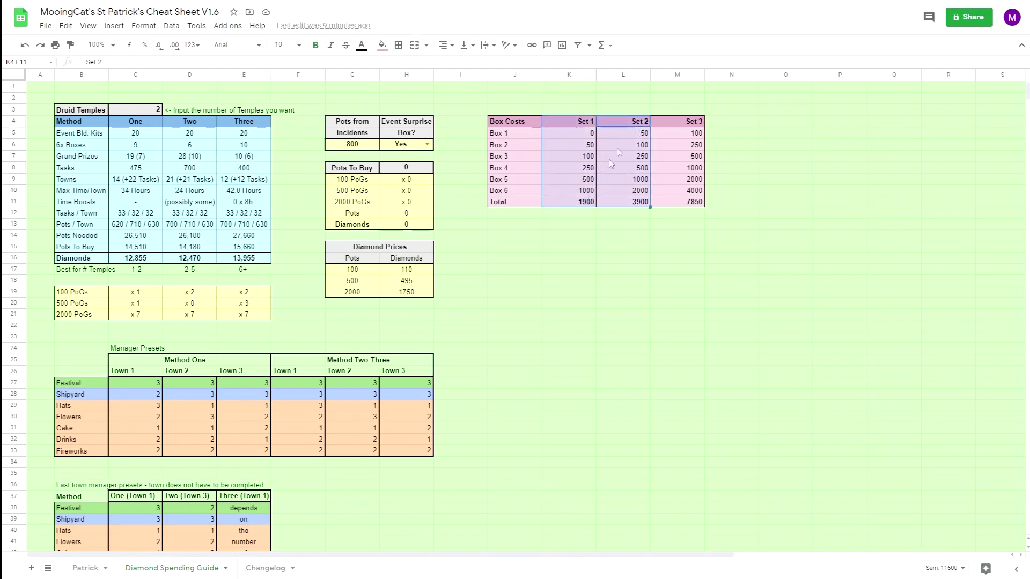
{"action": "left_click_drag", "start_coordinate": [682, 123], "coordinate": [678, 203]}
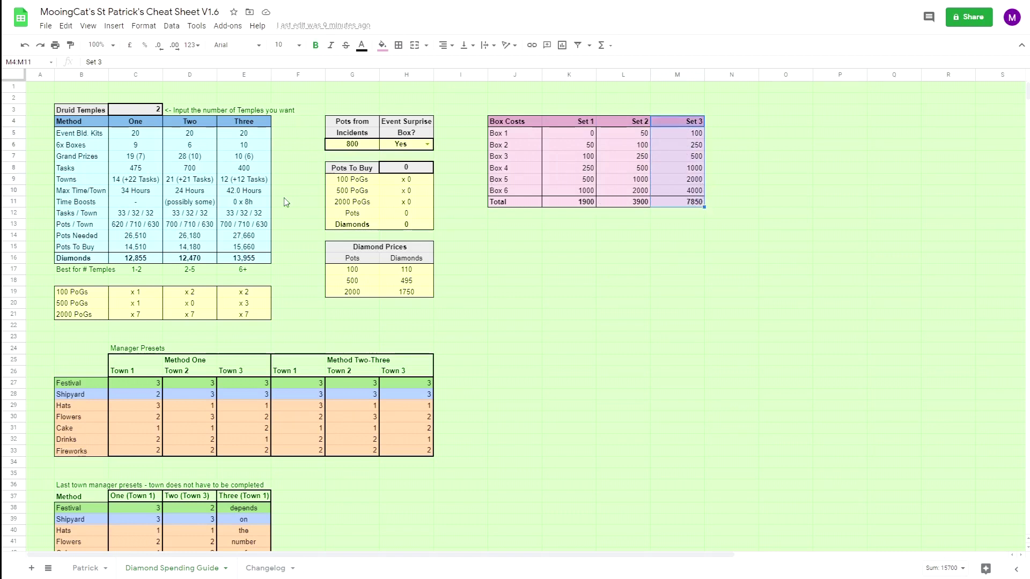
{"action": "left_click", "coordinate": [236, 182]}
Set the number of Druid Temples to 6.
{"action": "left_click", "coordinate": [144, 111]}
{"action": "type", "text": "6"}
{"action": "key", "text": "Return"}
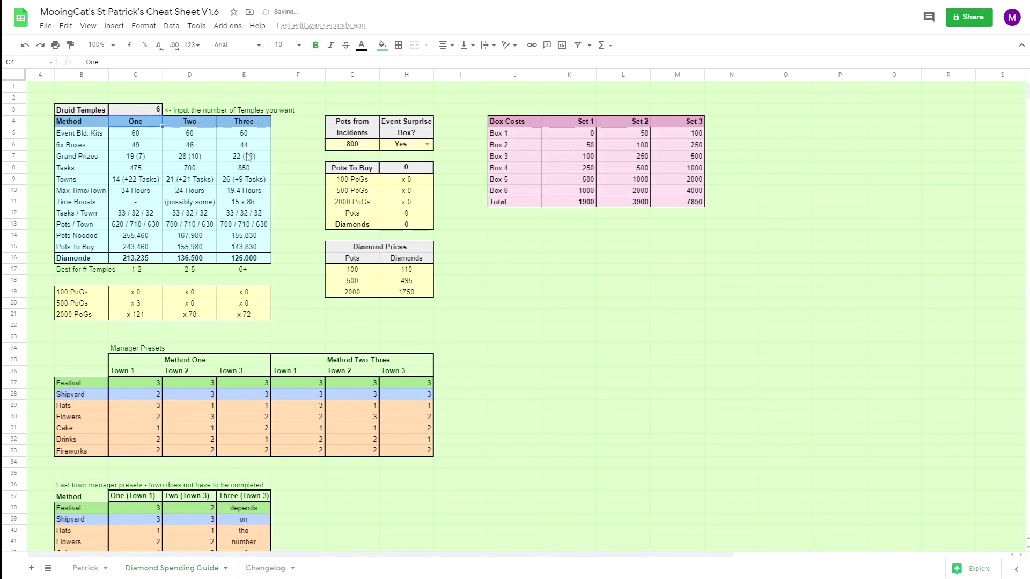
Examine Method Three's towns, maximum time per town and time boosts, and compare the grand prizes across all three methods.
{"action": "left_click", "coordinate": [234, 183]}
{"action": "left_click", "coordinate": [235, 195]}
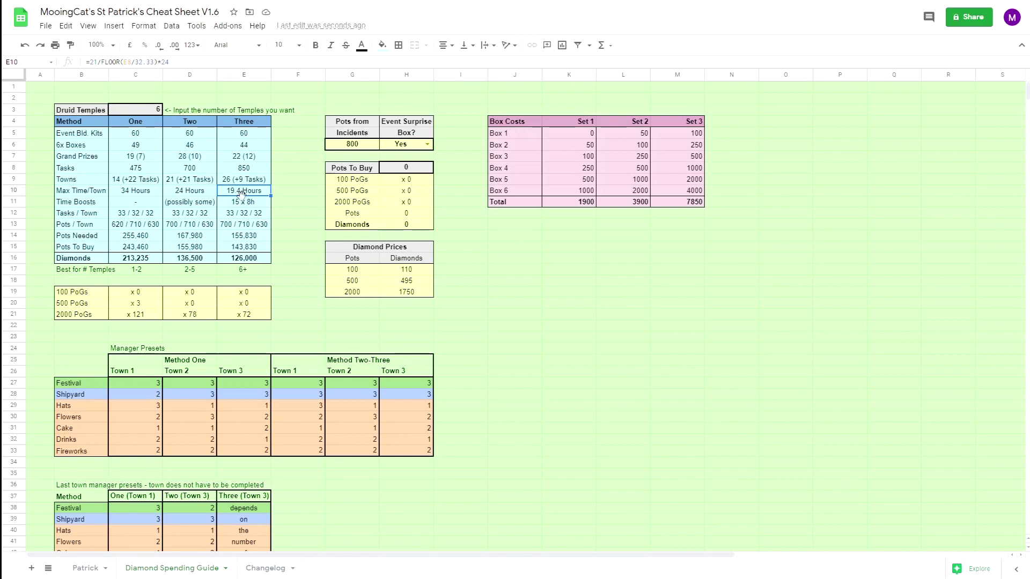
{"action": "left_click", "coordinate": [242, 204]}
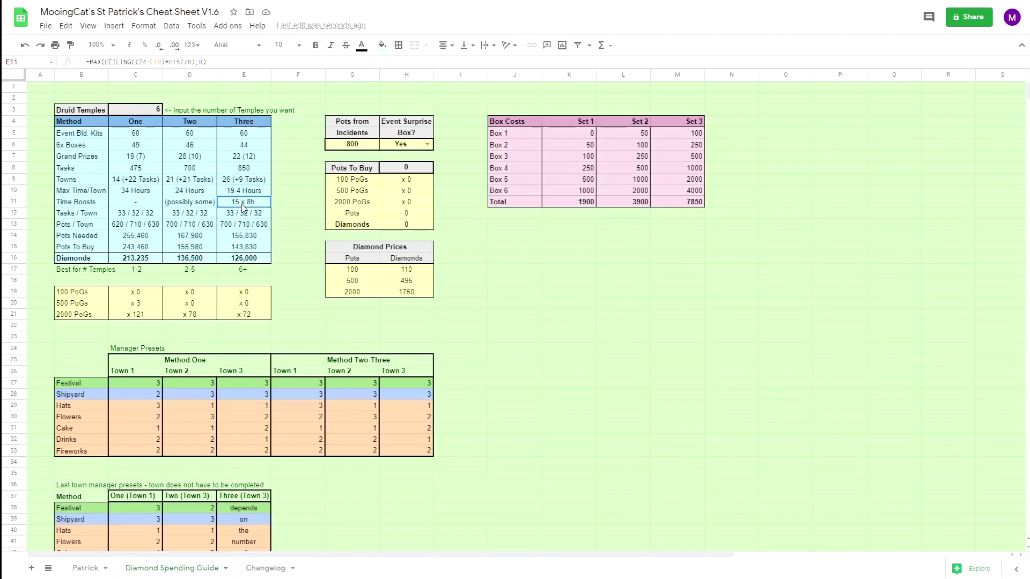
{"action": "left_click", "coordinate": [196, 193]}
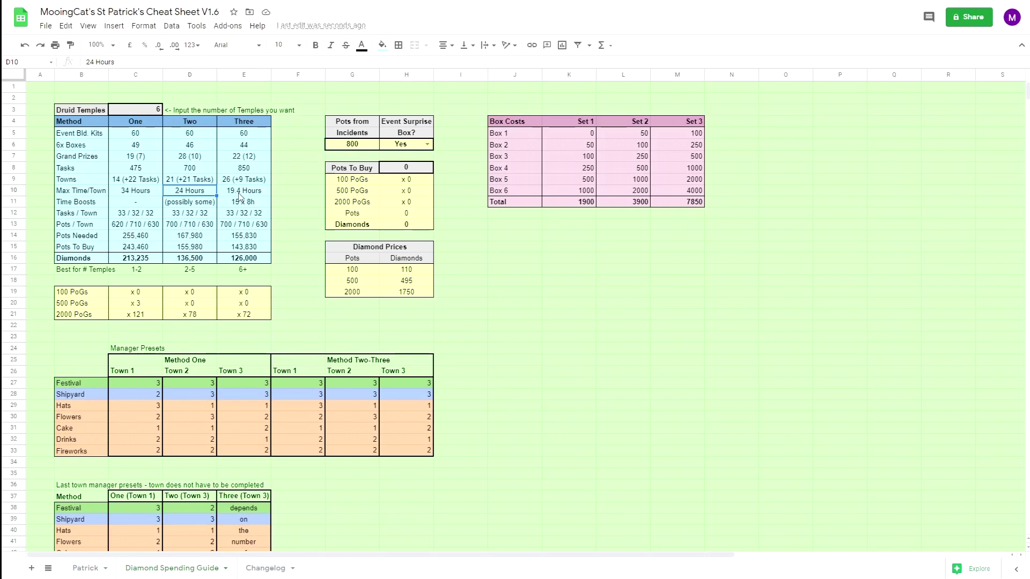
{"action": "left_click", "coordinate": [250, 206]}
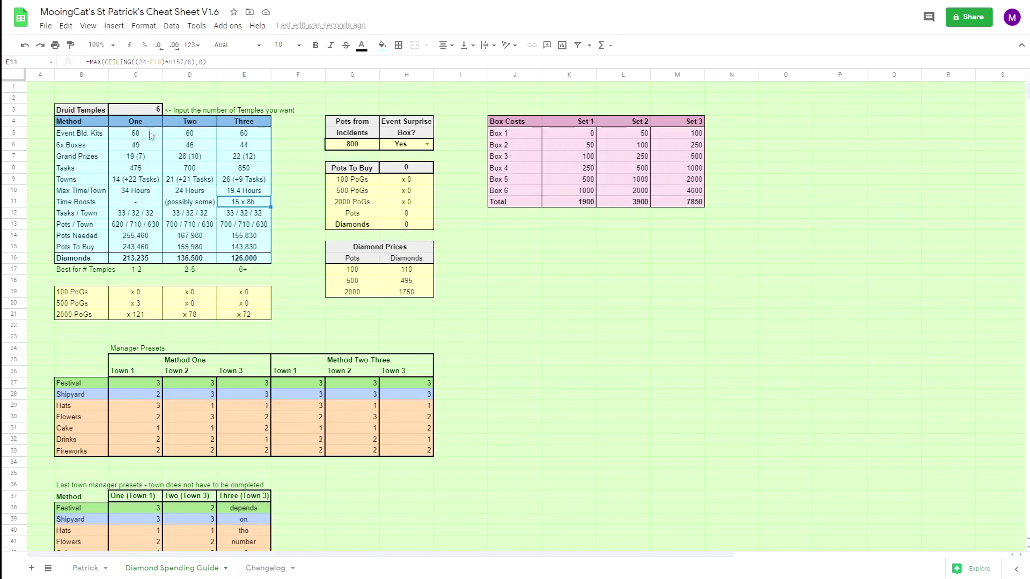
{"action": "left_click", "coordinate": [143, 158]}
{"action": "key", "text": "Right"}
{"action": "key", "text": "Right"}
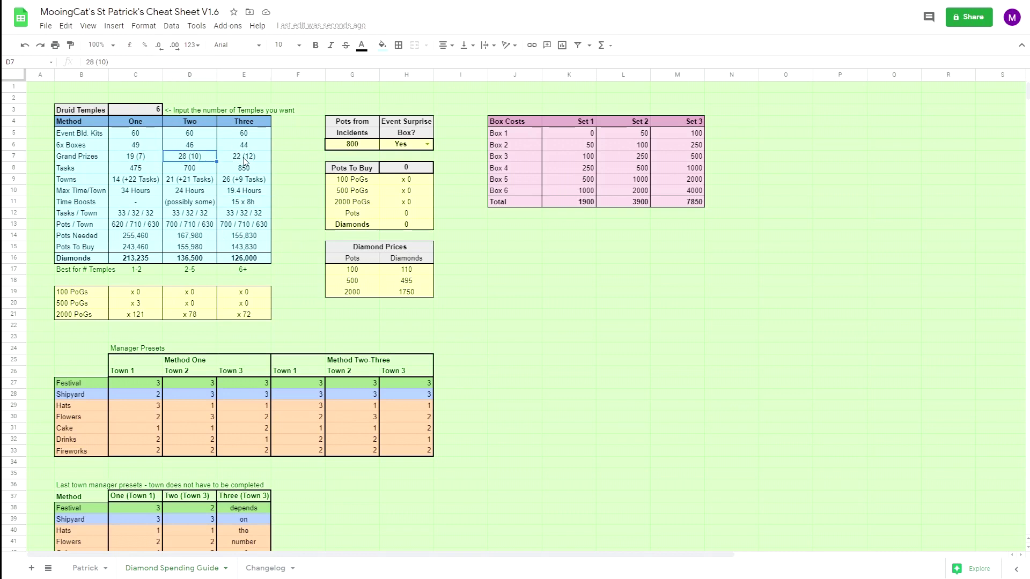
Set the number of Druid Temples to 2.
{"action": "left_click", "coordinate": [144, 110]}
{"action": "type", "text": "2"}
{"action": "key", "text": "Return"}
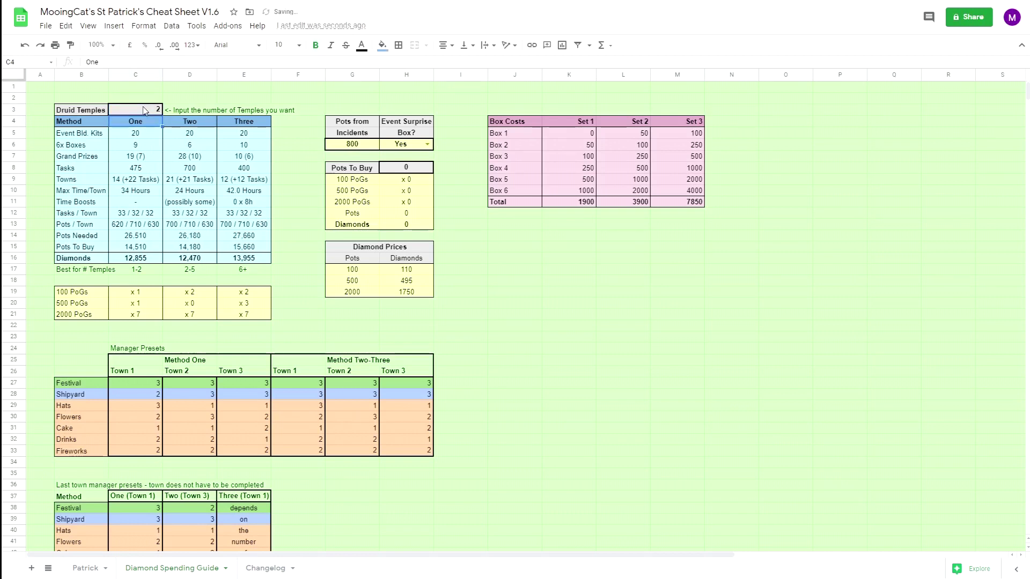
Toggle the Event Surprise Box option between No and Yes twice, ending on Yes.
{"action": "left_click", "coordinate": [352, 147]}
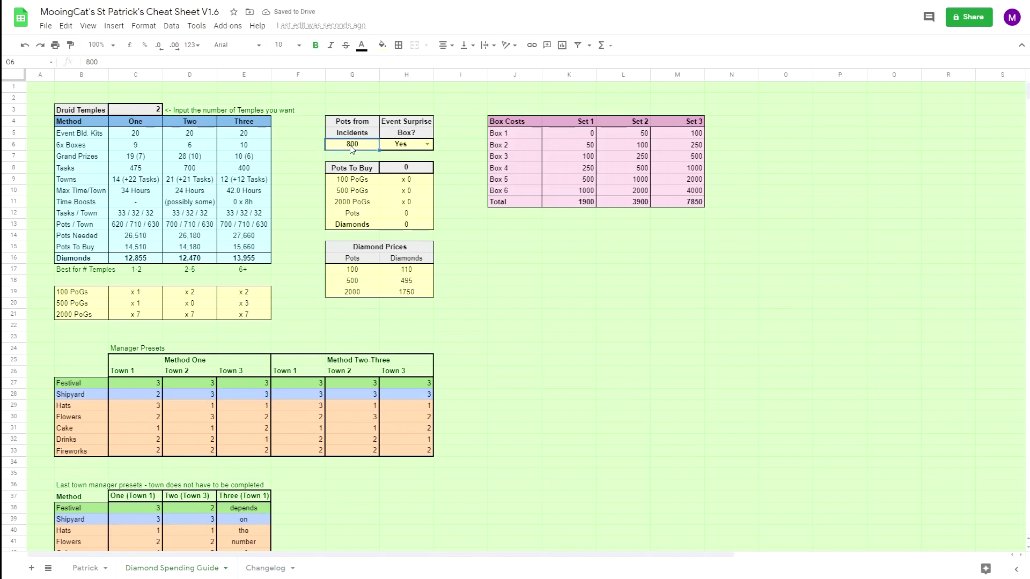
{"action": "left_click", "coordinate": [426, 145]}
{"action": "left_click", "coordinate": [398, 175]}
{"action": "double_click", "coordinate": [399, 143]}
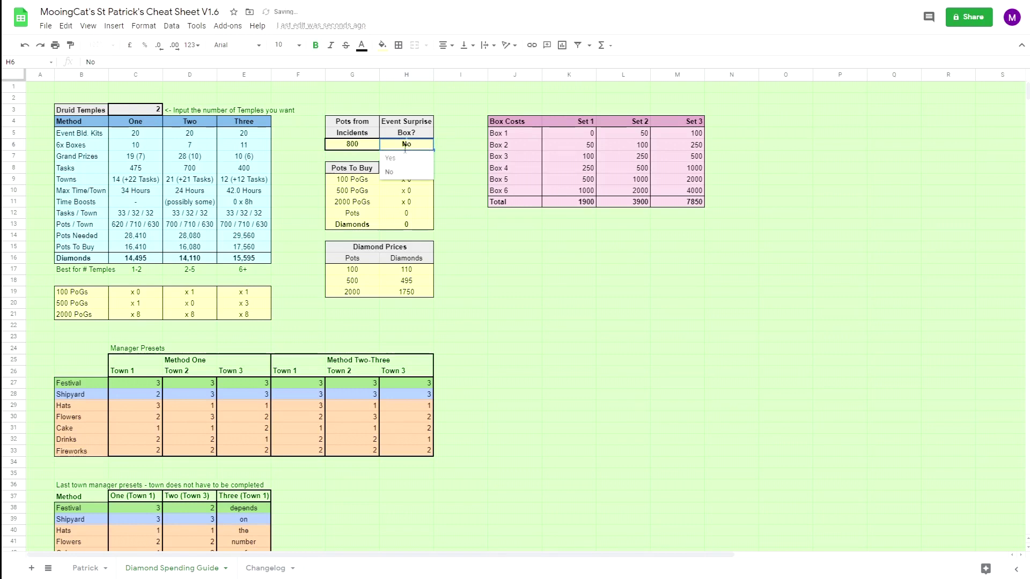
{"action": "left_click", "coordinate": [390, 157]}
{"action": "left_click", "coordinate": [427, 146]}
{"action": "left_click", "coordinate": [389, 173]}
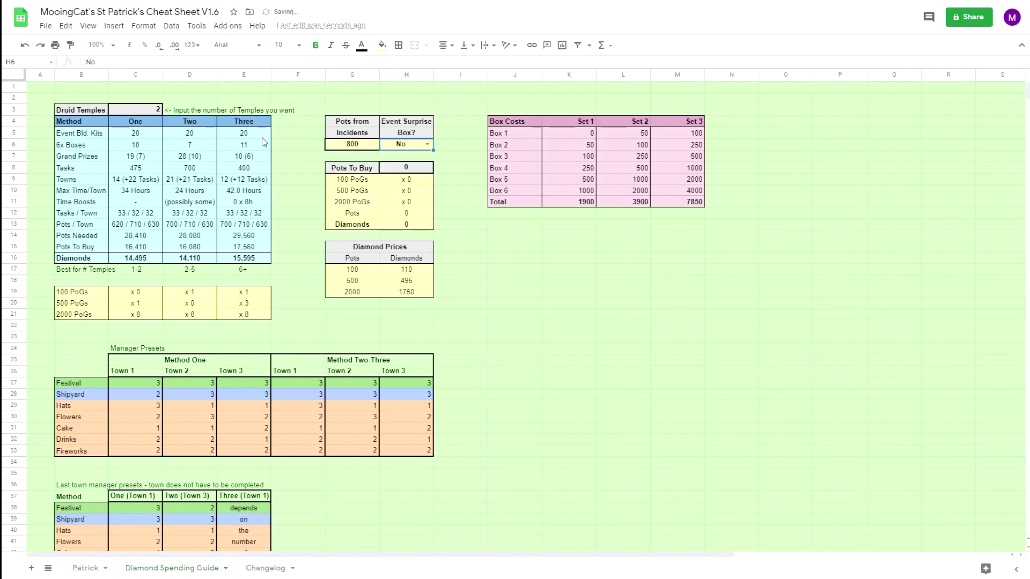
{"action": "left_click", "coordinate": [427, 143]}
{"action": "left_click", "coordinate": [413, 159]}
Compare the Diamonds row across the methods against the Druid Temples input.
{"action": "left_click_drag", "start_coordinate": [87, 263], "coordinate": [236, 261]}
{"action": "left_click", "coordinate": [152, 111]}
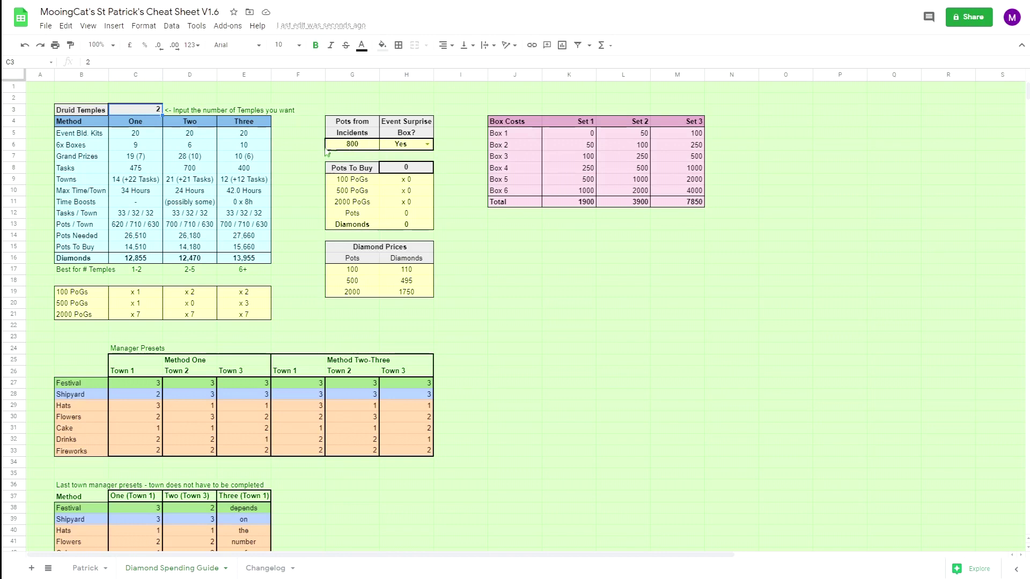
{"action": "left_click", "coordinate": [125, 259]}
{"action": "left_click_drag", "start_coordinate": [125, 260], "coordinate": [181, 261]}
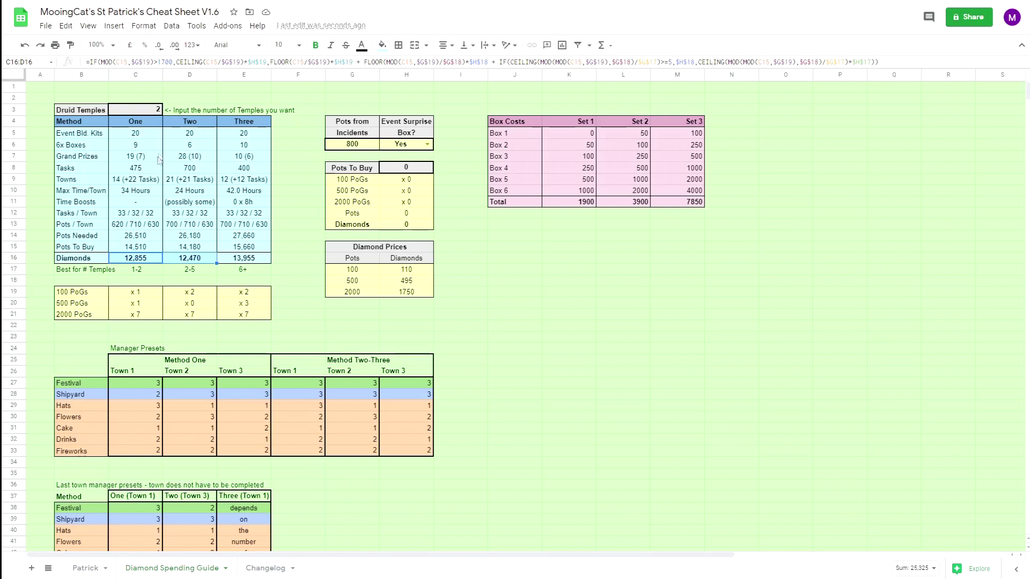
{"action": "left_click", "coordinate": [149, 107]}
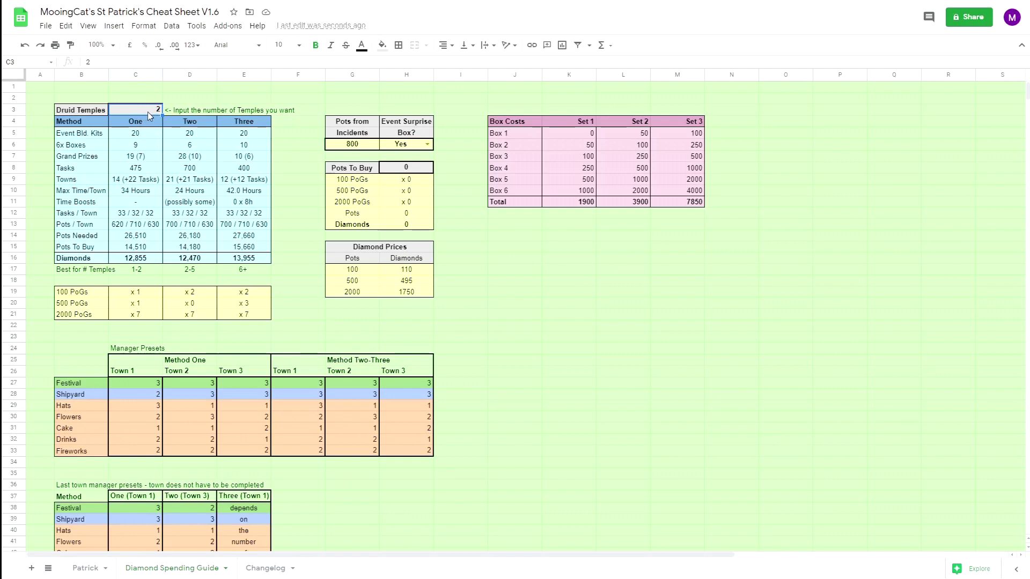
Compare the Method One and Method Two columns, including Method Two's time boosts.
{"action": "left_click_drag", "start_coordinate": [141, 123], "coordinate": [140, 271]}
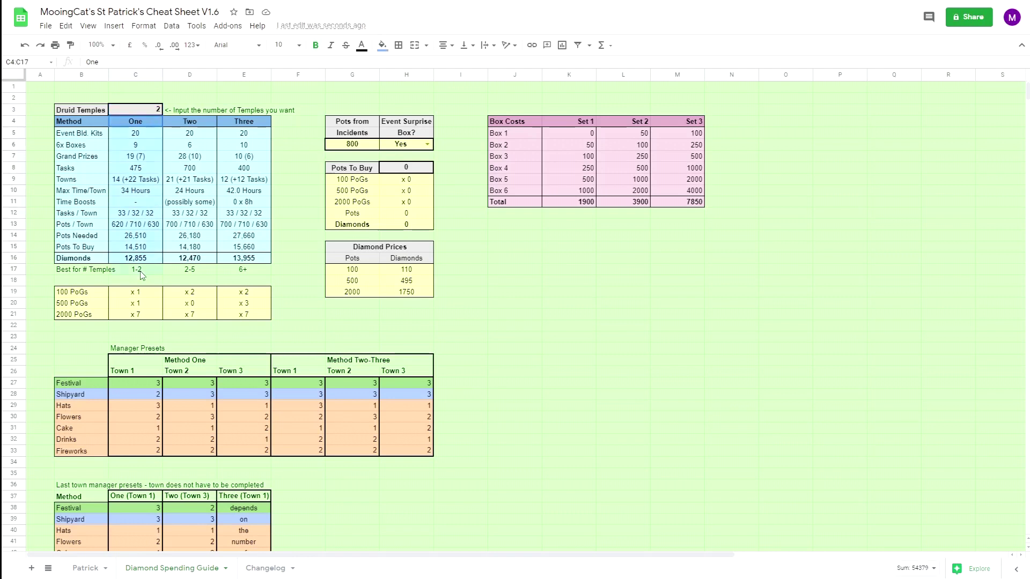
{"action": "left_click_drag", "start_coordinate": [190, 125], "coordinate": [182, 252]}
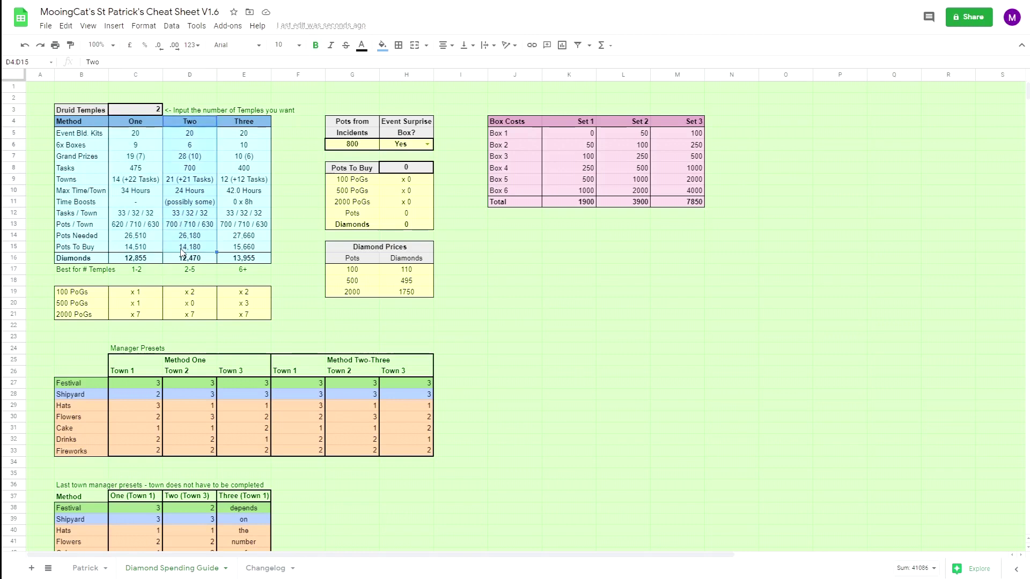
{"action": "left_click", "coordinate": [182, 207]}
{"action": "left_click_drag", "start_coordinate": [138, 134], "coordinate": [124, 239]}
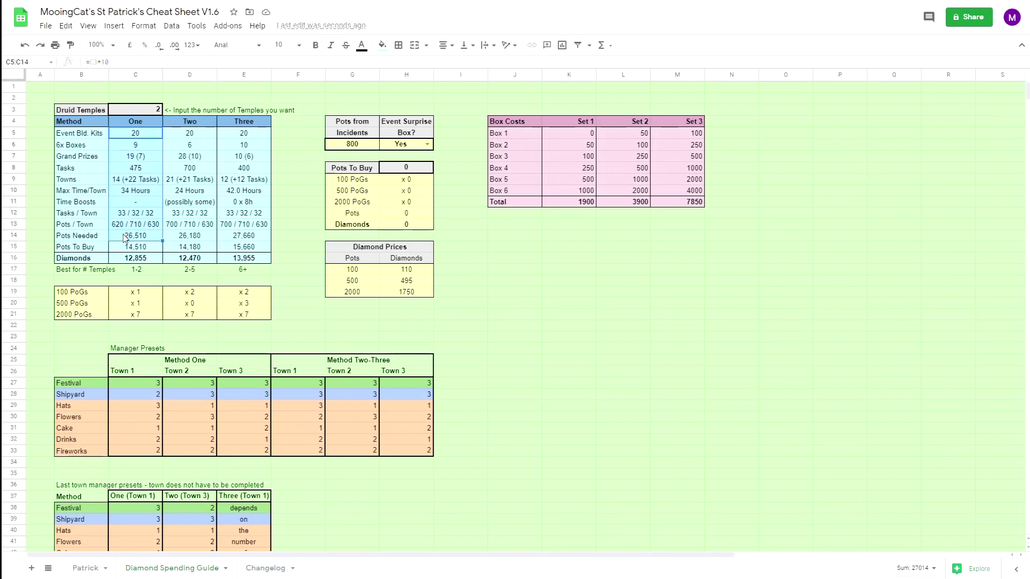
Examine the 100, 500 and 2000 PoGs package table beneath the methods, relating Method Three's package counts to its Diamonds cost.
{"action": "left_click_drag", "start_coordinate": [75, 292], "coordinate": [239, 321]}
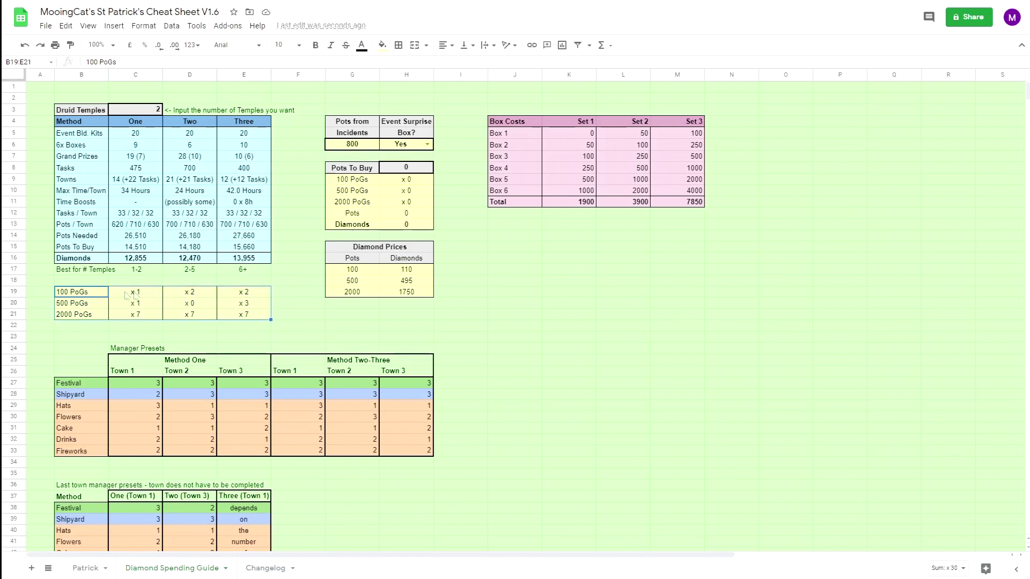
{"action": "left_click", "coordinate": [248, 294]}
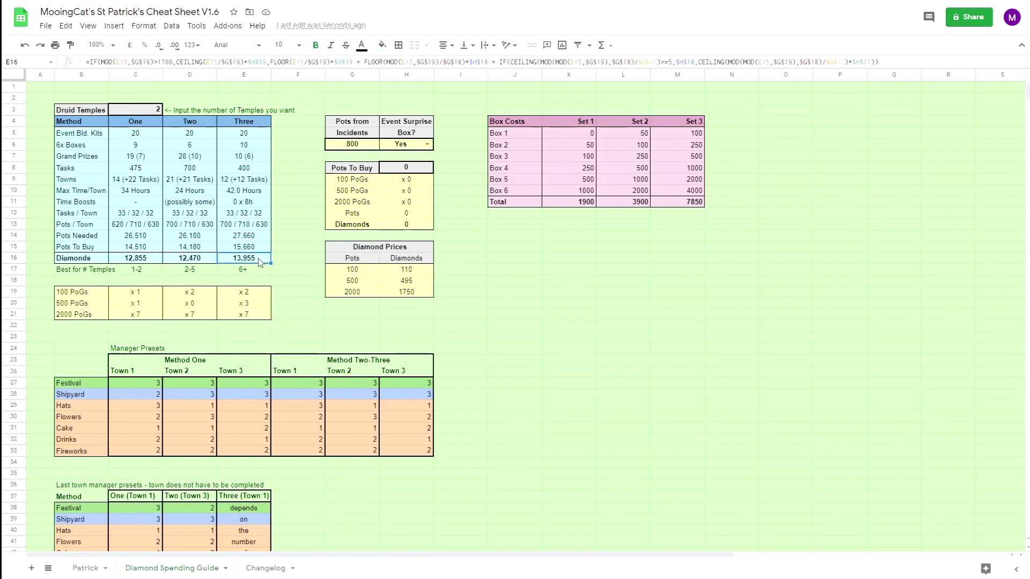
{"action": "left_click", "coordinate": [250, 309], "text": "shift"}
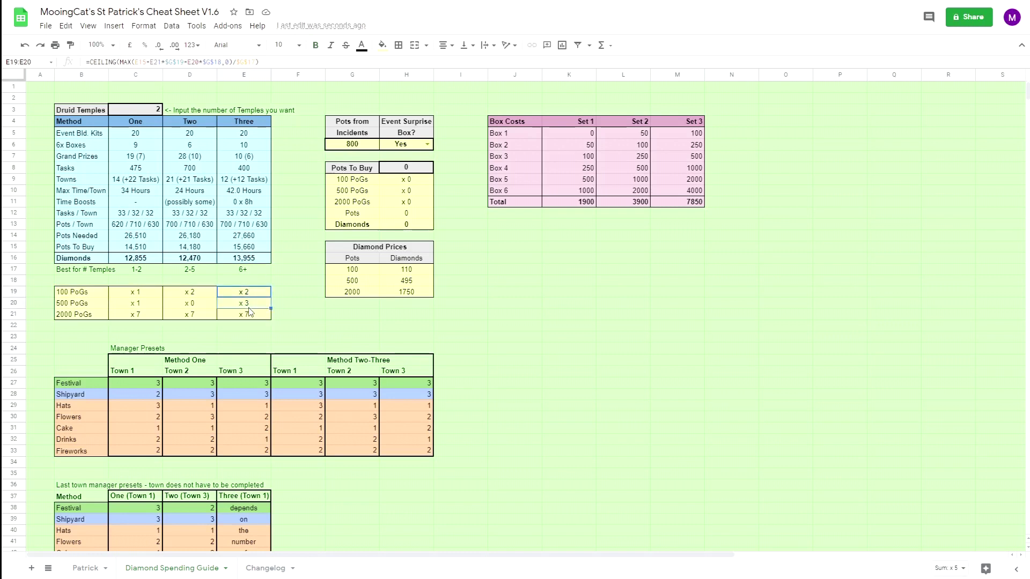
{"action": "left_click", "coordinate": [252, 317]}
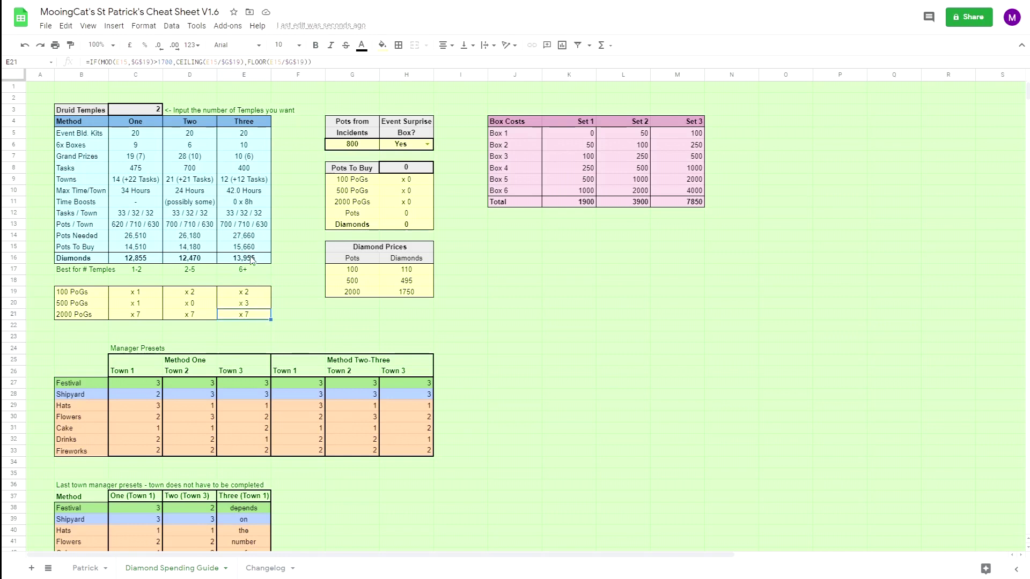
{"action": "left_click", "coordinate": [251, 259]}
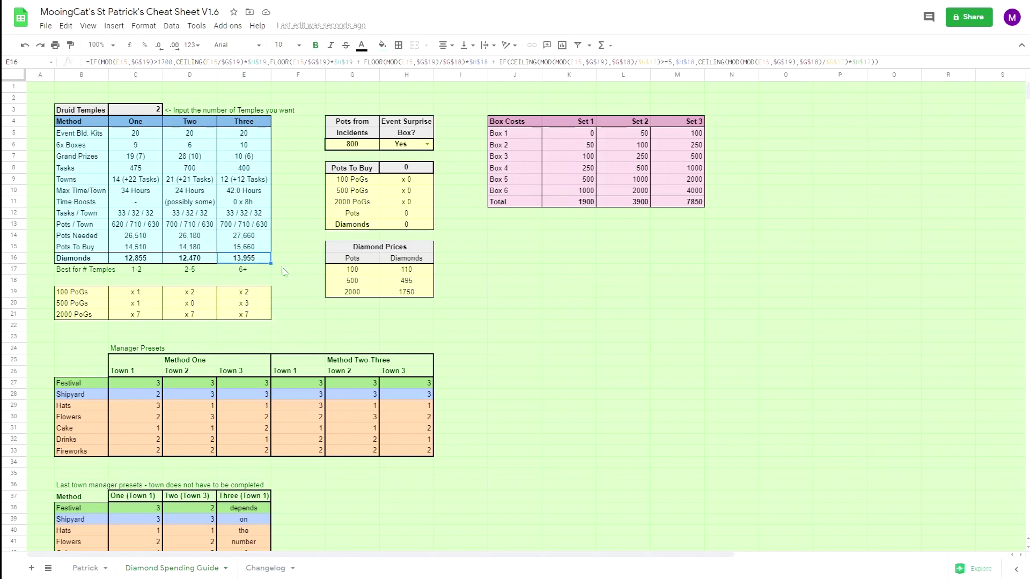
{"action": "left_click", "coordinate": [245, 316]}
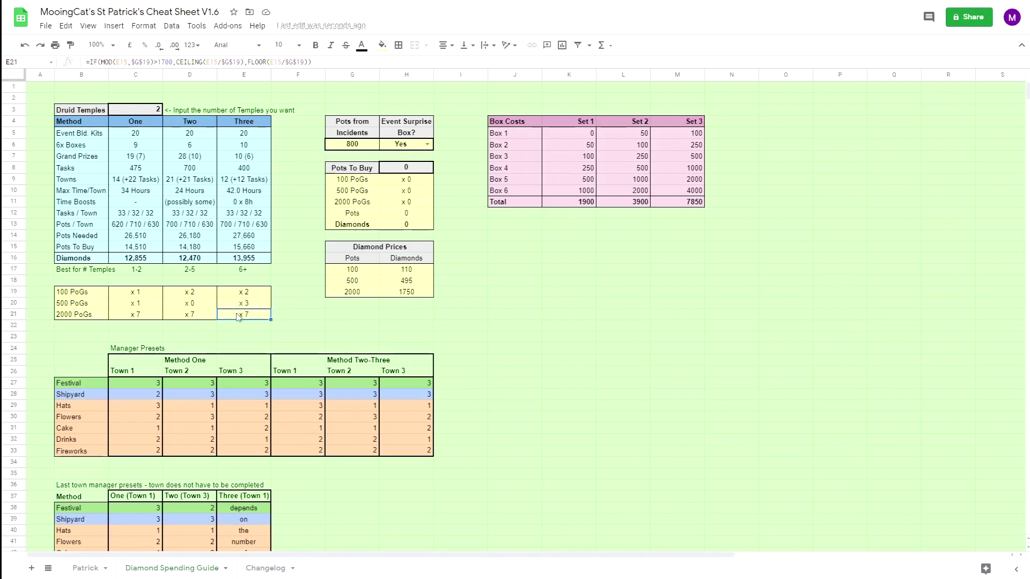
{"action": "left_click_drag", "start_coordinate": [255, 296], "coordinate": [253, 321]}
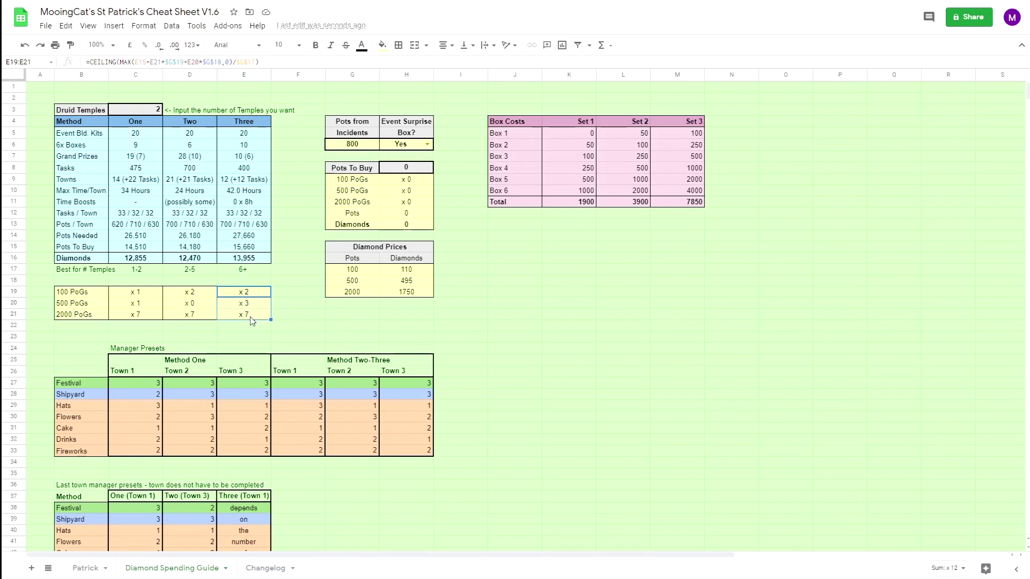
{"action": "left_click", "coordinate": [284, 320]}
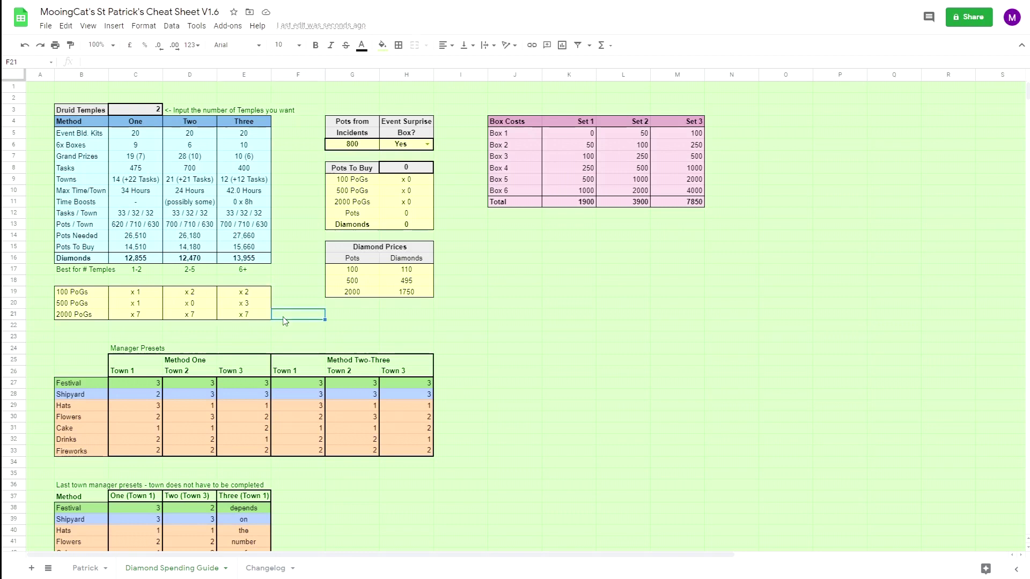
Set Pots To Buy to 17500 in the pot calculator and check the 100, 500 and 2000 PoGs package counts.
{"action": "left_click", "coordinate": [407, 170]}
{"action": "type", "text": "17500"}
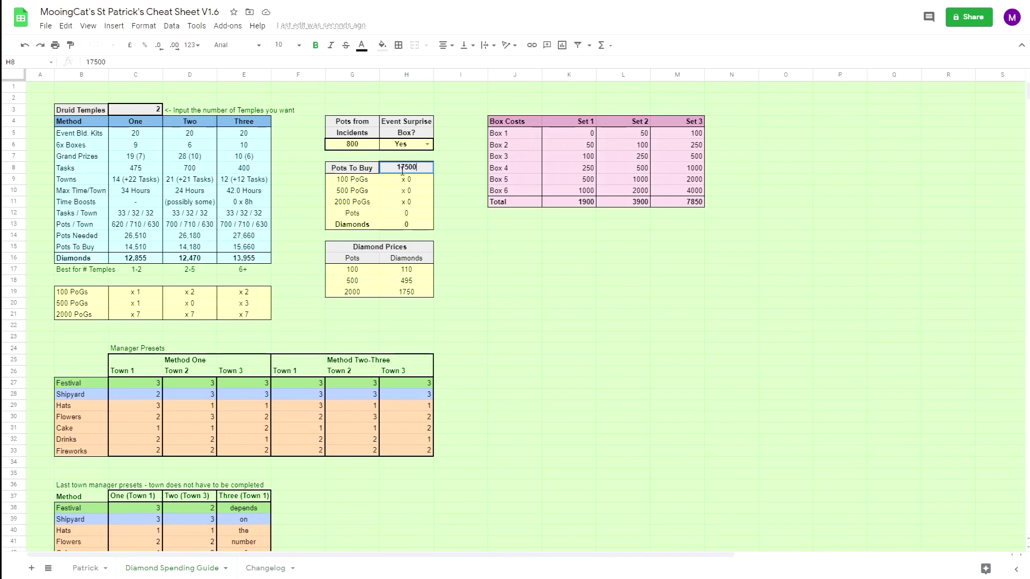
{"action": "key", "text": "Return"}
{"action": "left_click", "coordinate": [409, 202]}
{"action": "left_click_drag", "start_coordinate": [409, 202], "coordinate": [403, 192]}
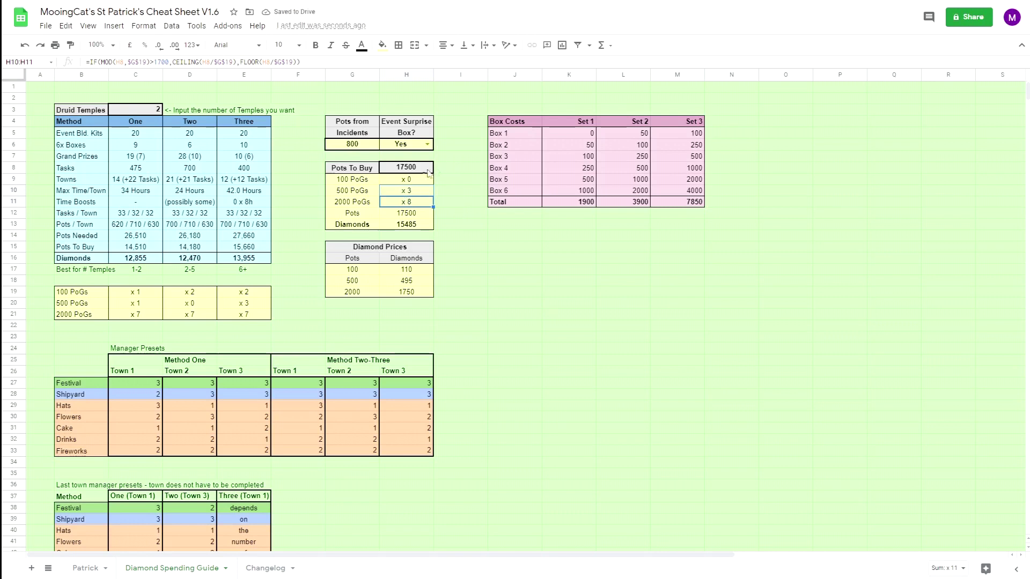
{"action": "left_click", "coordinate": [411, 181]}
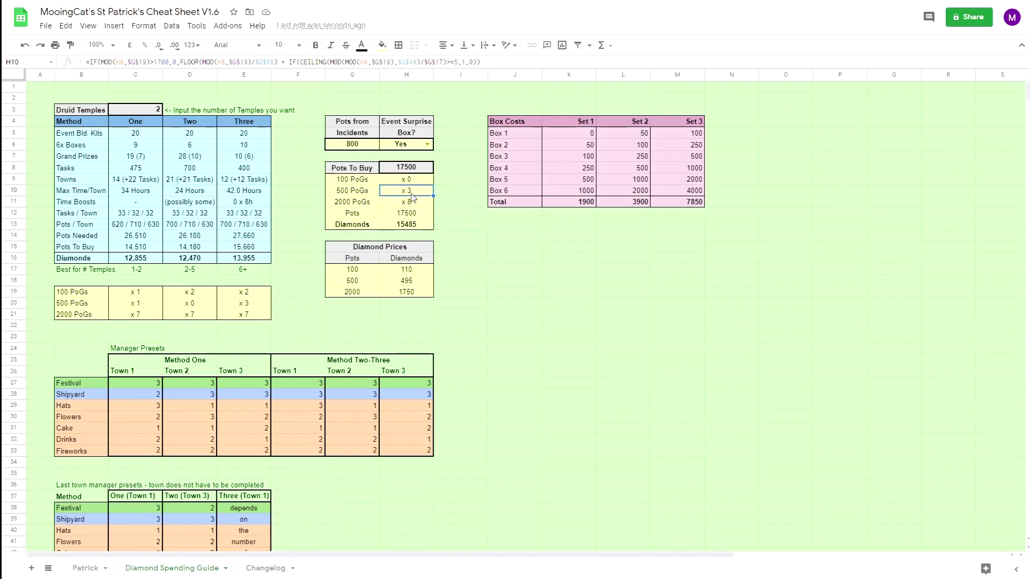
{"action": "left_click_drag", "start_coordinate": [414, 206], "coordinate": [384, 182]}
Set Pots To Buy to 17750 and check the calculator's 2000 PoGs, Pots and Diamonds rows.
{"action": "left_click", "coordinate": [409, 168]}
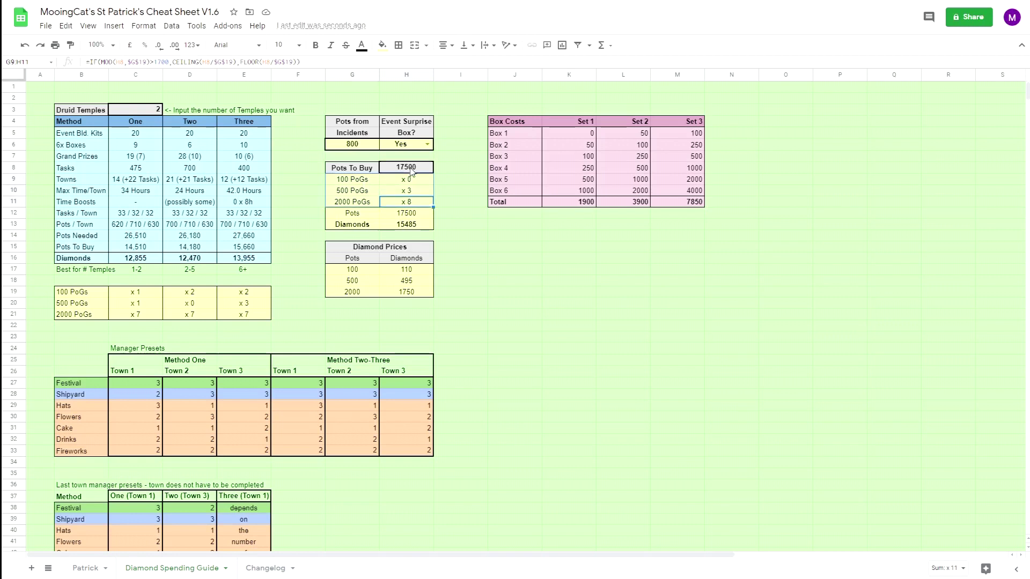
{"action": "type", "text": "177"}
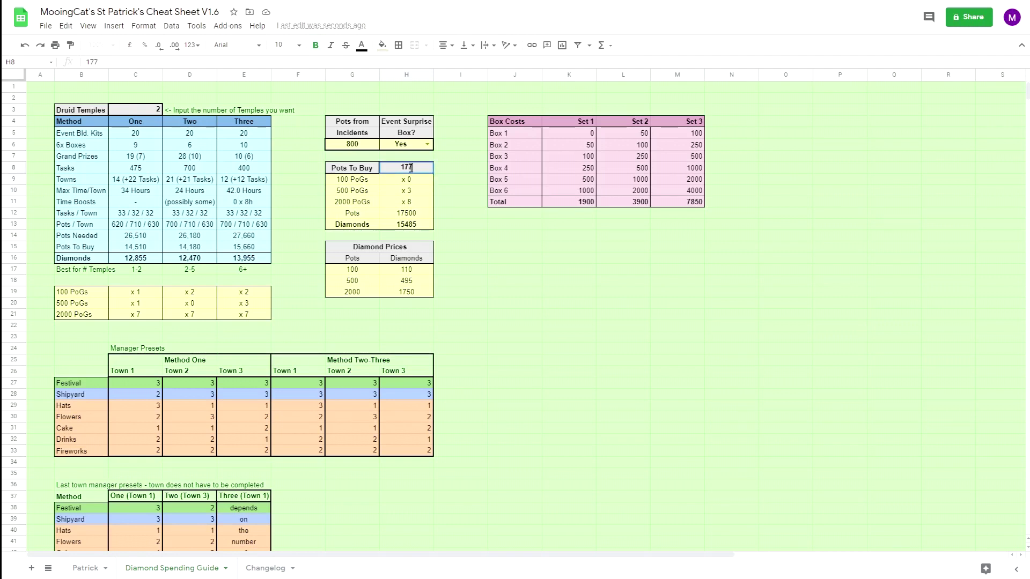
{"action": "type", "text": "50"}
{"action": "key", "text": "Return"}
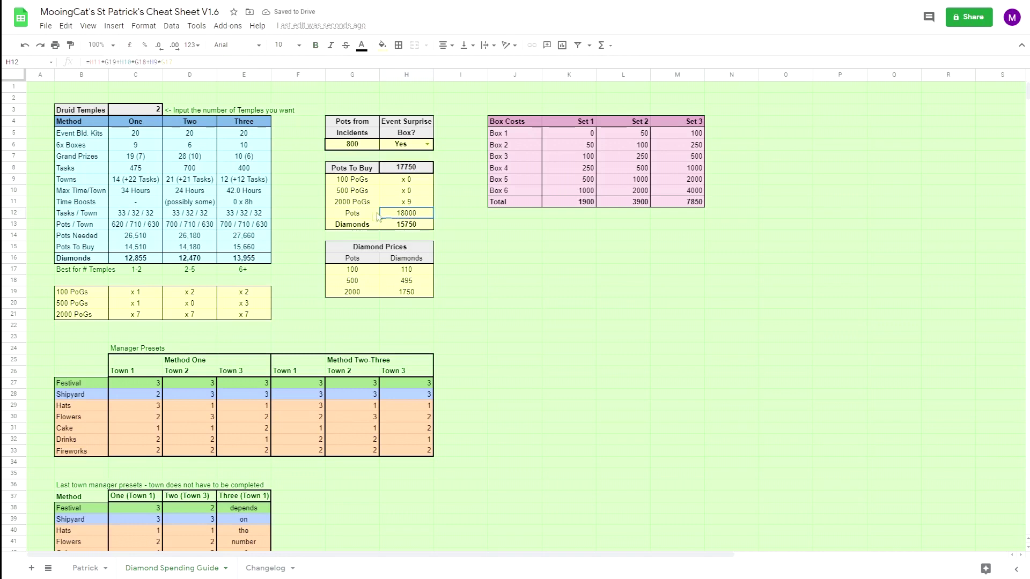
{"action": "key", "text": "Up"}
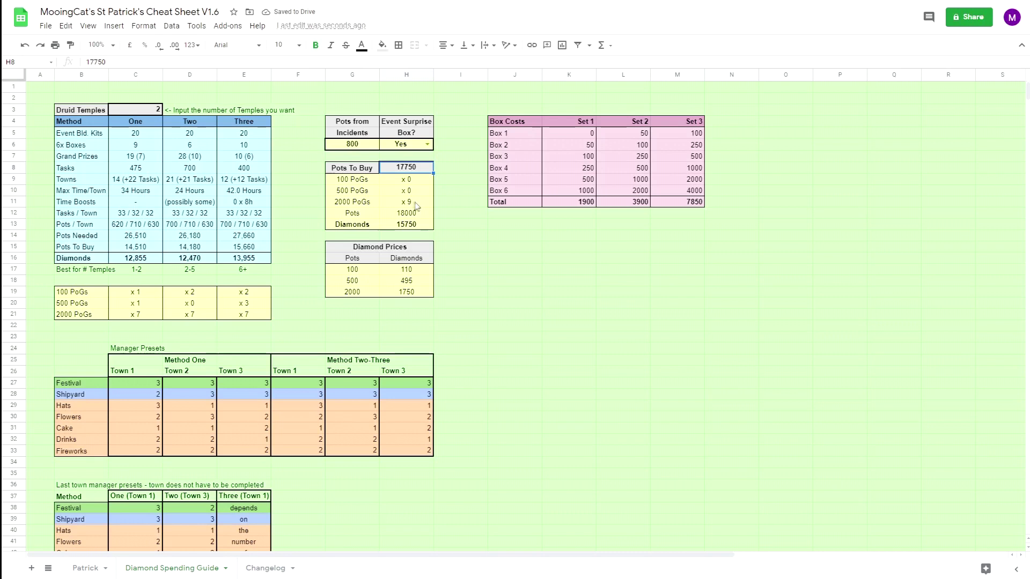
{"action": "left_click_drag", "start_coordinate": [415, 202], "coordinate": [364, 214]}
{"action": "left_click", "coordinate": [343, 204]}
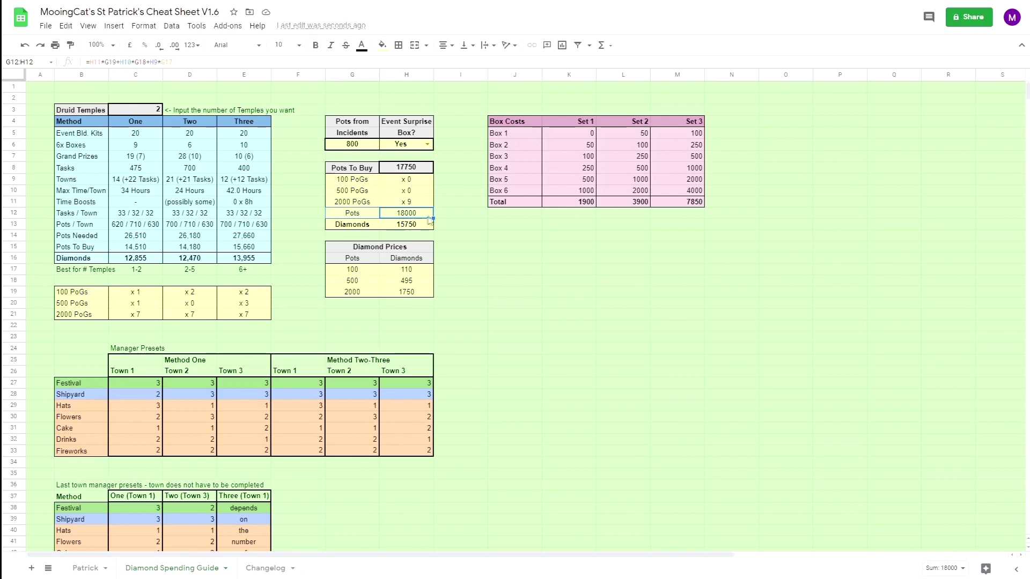
{"action": "left_click", "coordinate": [371, 227]}
{"action": "left_click_drag", "start_coordinate": [392, 230], "coordinate": [395, 226]}
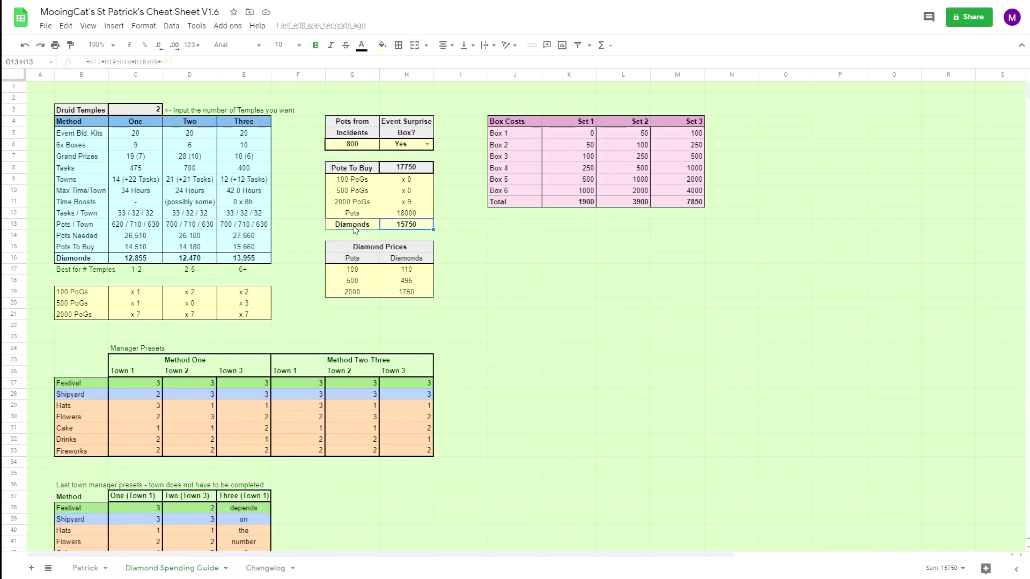
{"action": "left_click", "coordinate": [408, 170]}
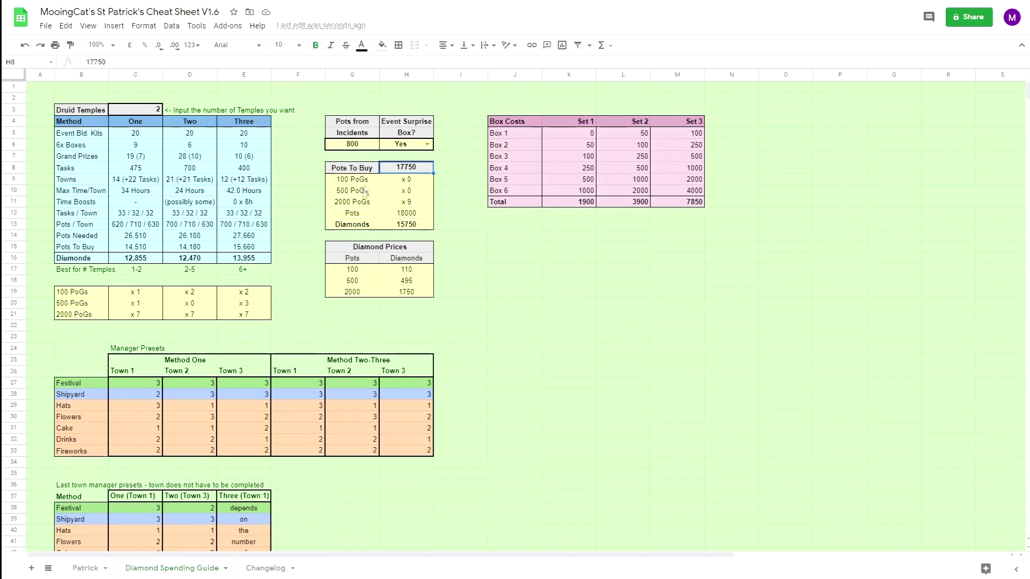
Review the PoGs package table and the Diamonds row for all three methods.
{"action": "left_click_drag", "start_coordinate": [78, 293], "coordinate": [247, 317]}
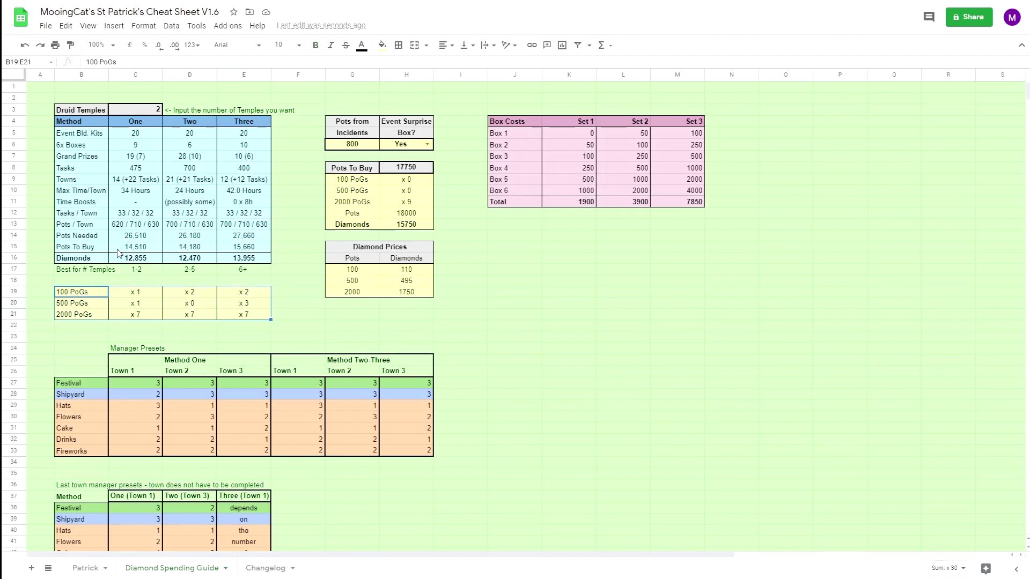
{"action": "left_click", "coordinate": [246, 303]}
{"action": "left_click_drag", "start_coordinate": [257, 260], "coordinate": [128, 259]}
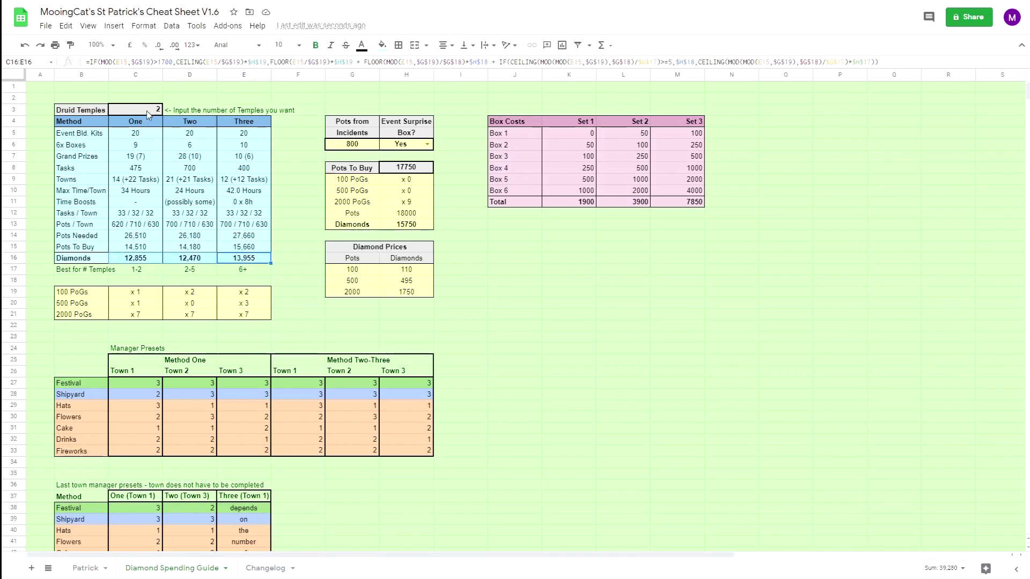
Compare the Best for # Temples row with the figures and Diamonds costs of Methods One and Two.
{"action": "left_click_drag", "start_coordinate": [82, 274], "coordinate": [226, 275]}
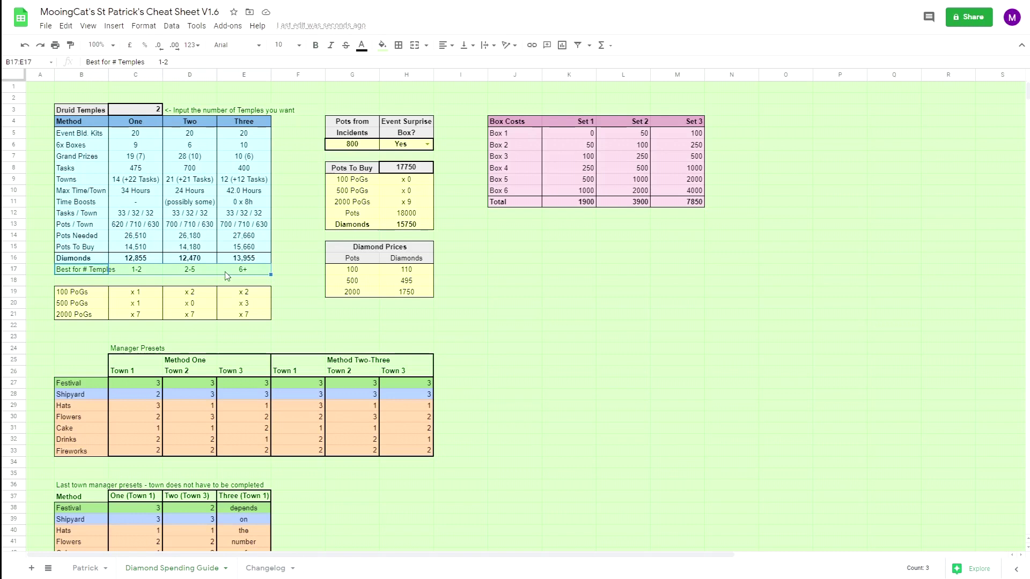
{"action": "left_click", "coordinate": [143, 283]}
{"action": "left_click_drag", "start_coordinate": [146, 133], "coordinate": [121, 247]}
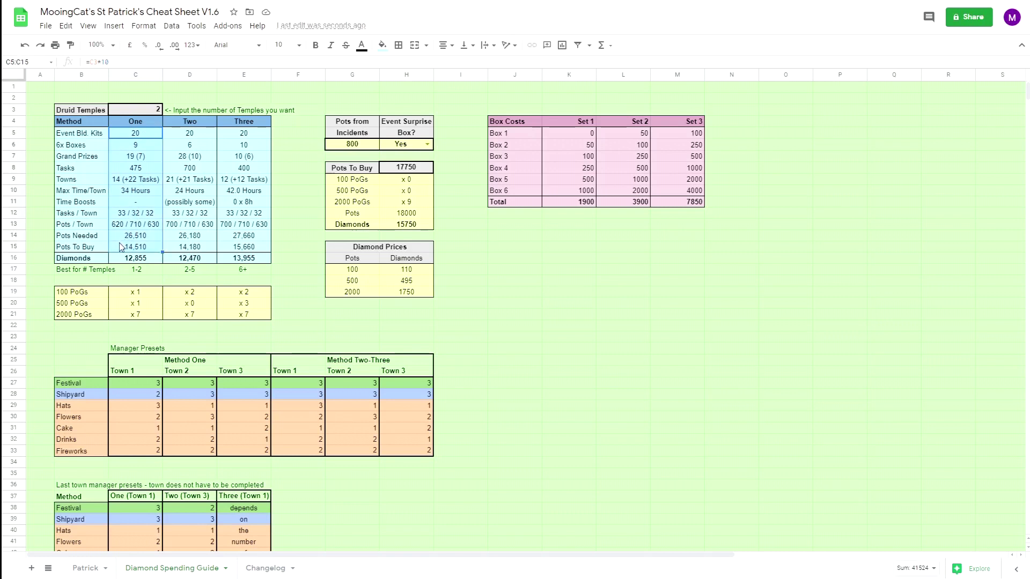
{"action": "left_click", "coordinate": [131, 275]}
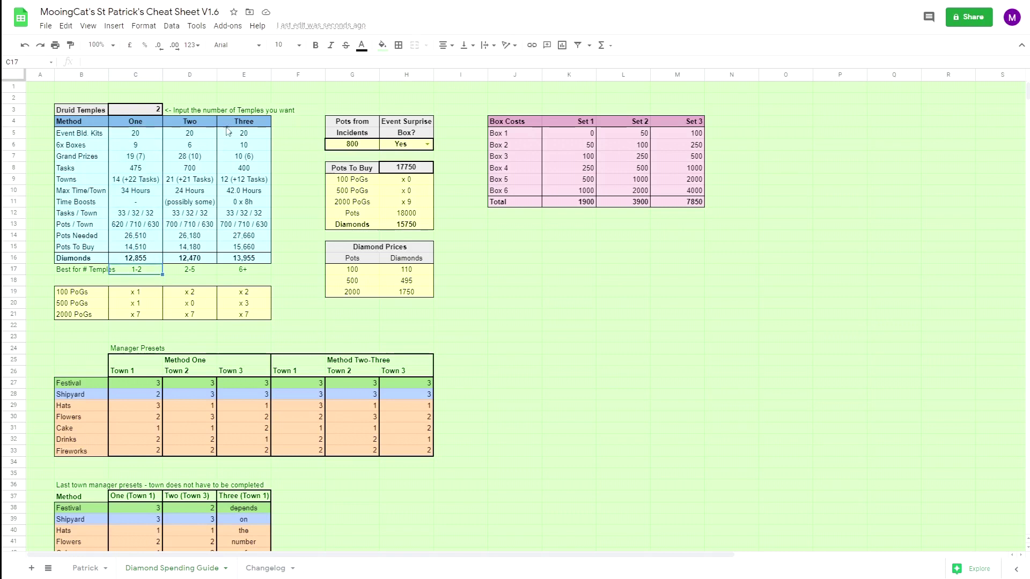
{"action": "left_click", "coordinate": [187, 275]}
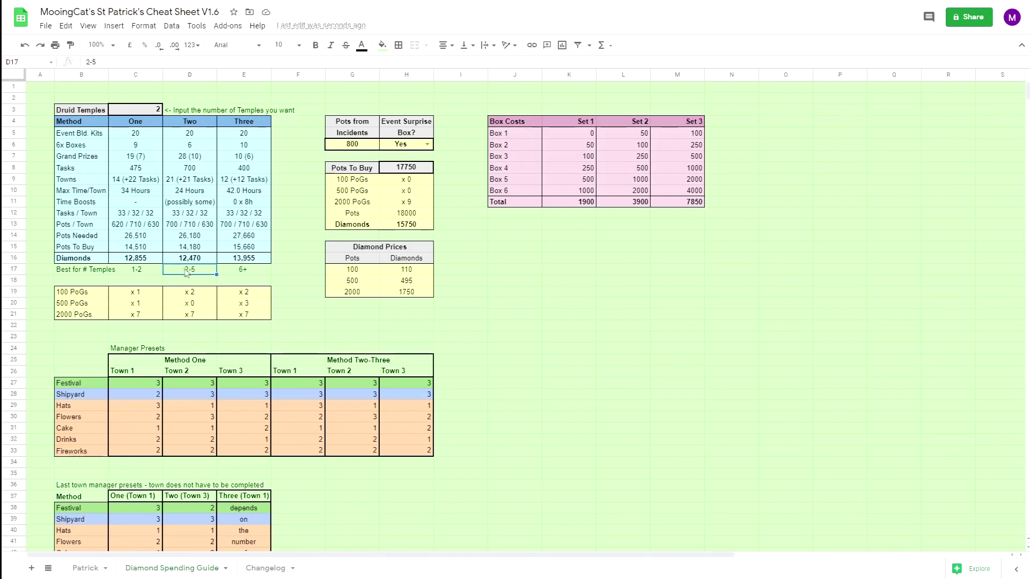
{"action": "left_click", "coordinate": [189, 257]}
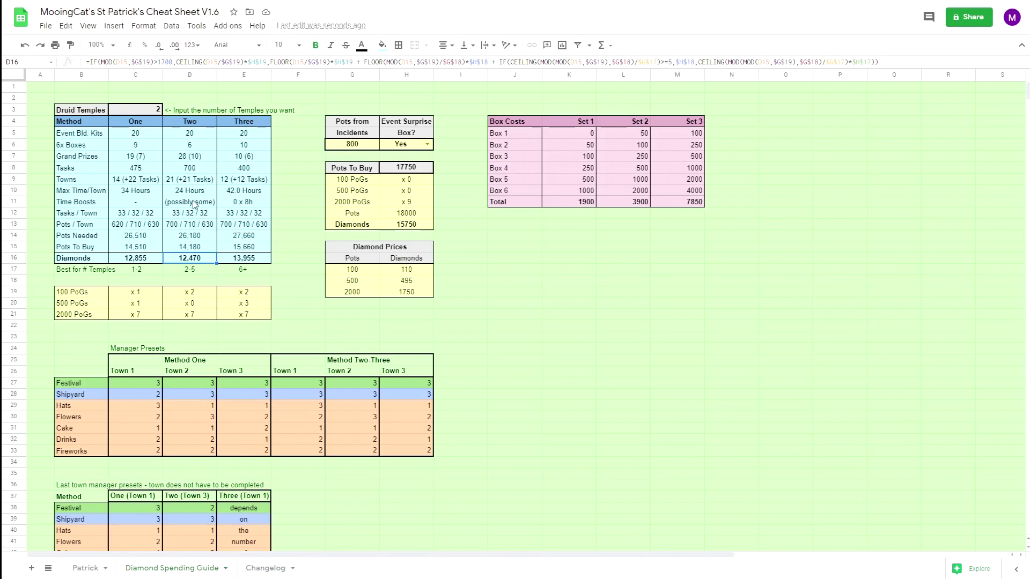
{"action": "left_click", "coordinate": [137, 259]}
Set the number of Druid Temples to 3.
{"action": "left_click", "coordinate": [146, 110]}
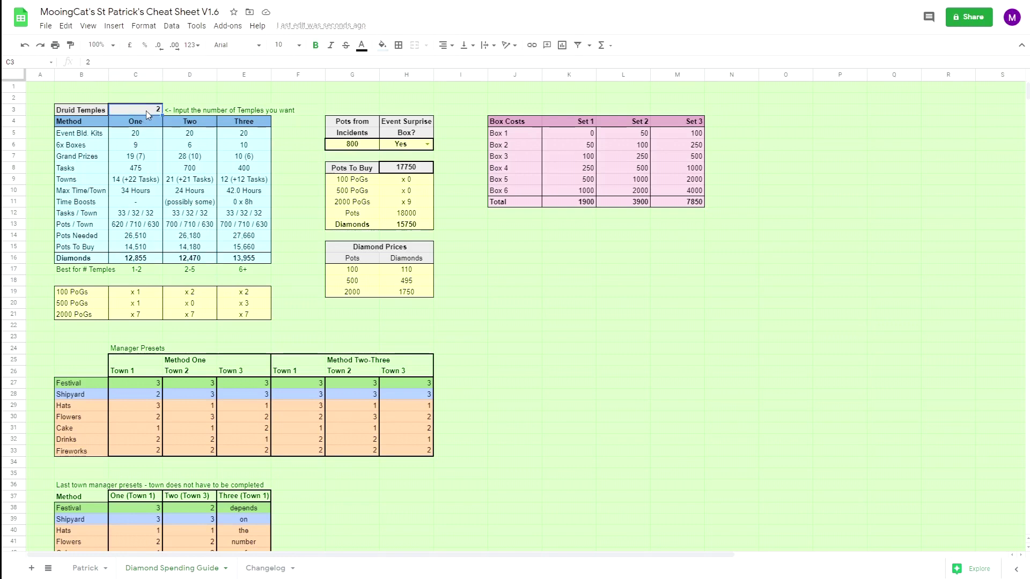
{"action": "type", "text": "3"}
{"action": "key", "text": "Return"}
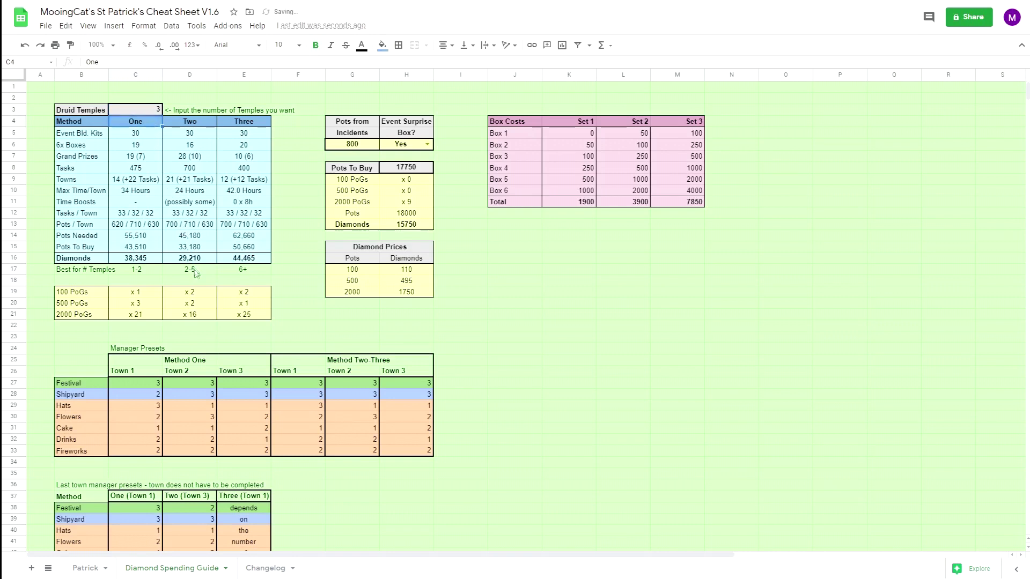
Compare Methods One and Two on Diamonds, 6x Boxes and Towns, checking them against the Set 1 and Set 2 box costs.
{"action": "left_click_drag", "start_coordinate": [189, 259], "coordinate": [155, 261]}
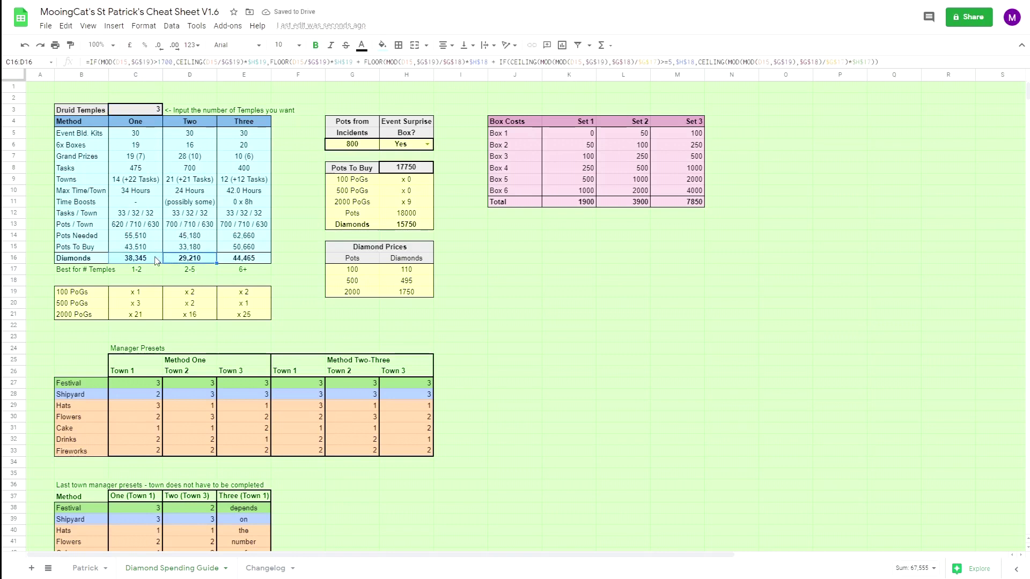
{"action": "left_click", "coordinate": [142, 146]}
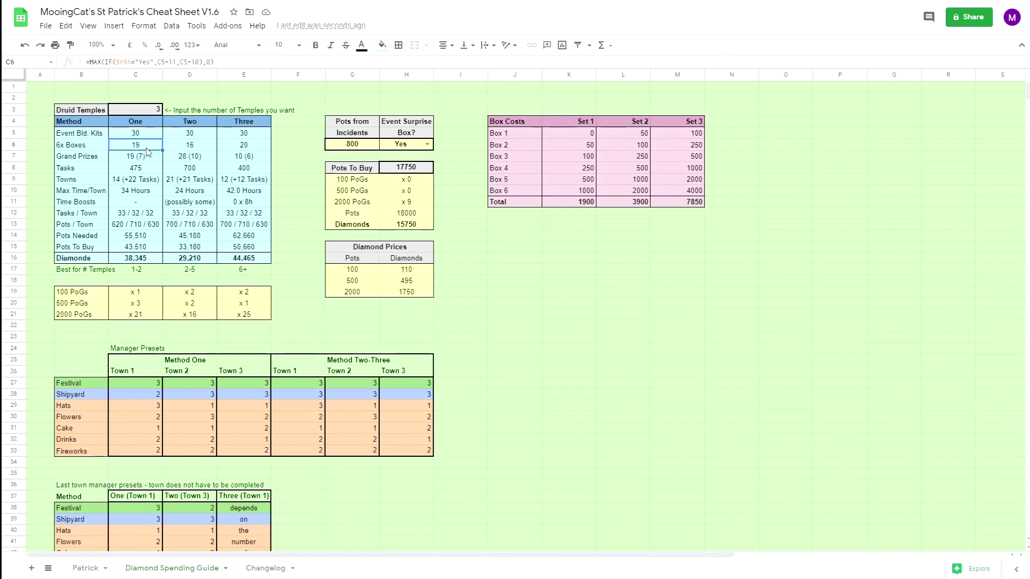
{"action": "left_click", "coordinate": [114, 182]}
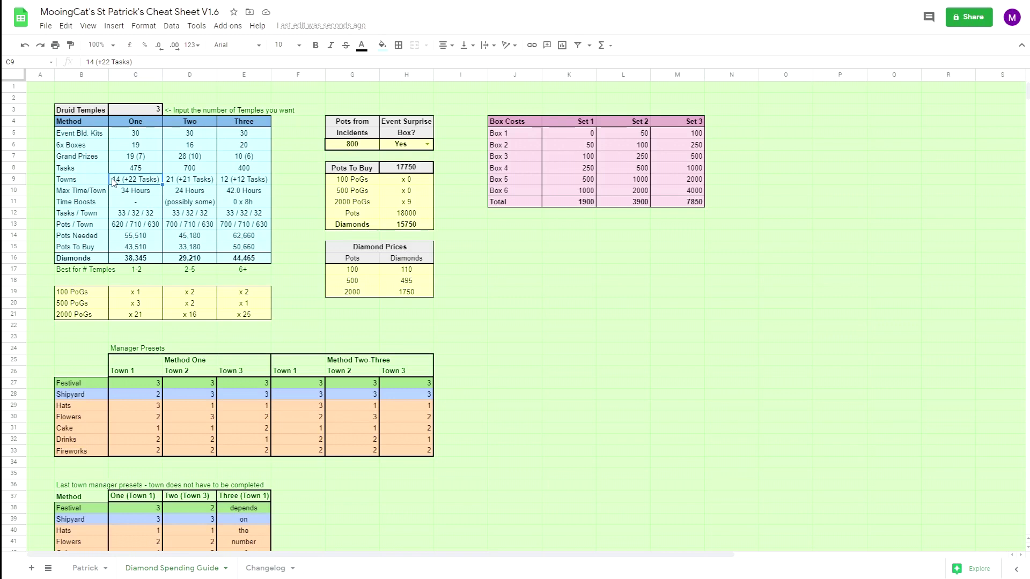
{"action": "left_click_drag", "start_coordinate": [619, 122], "coordinate": [629, 209]}
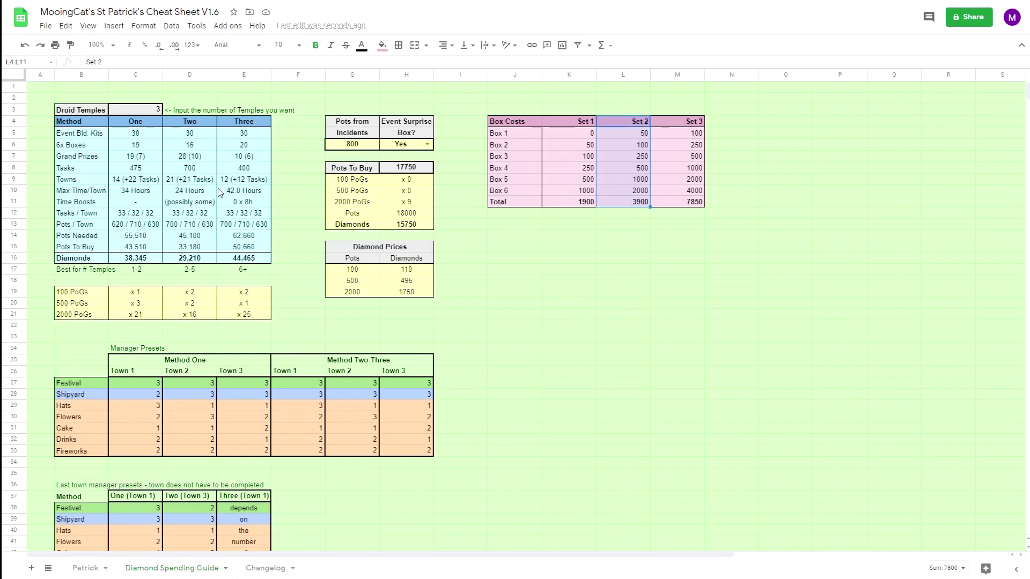
{"action": "left_click", "coordinate": [187, 150]}
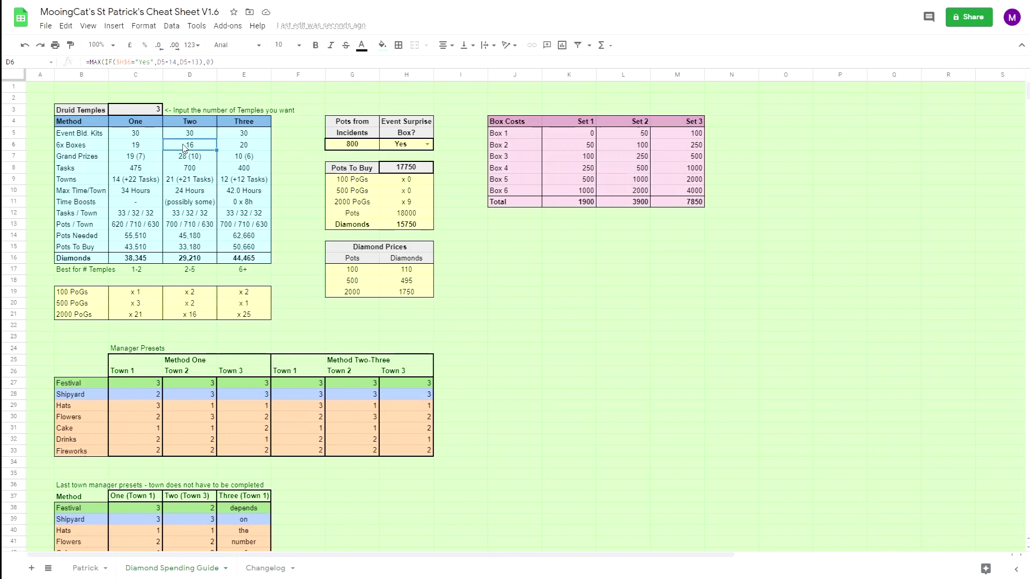
{"action": "left_click", "coordinate": [170, 182]}
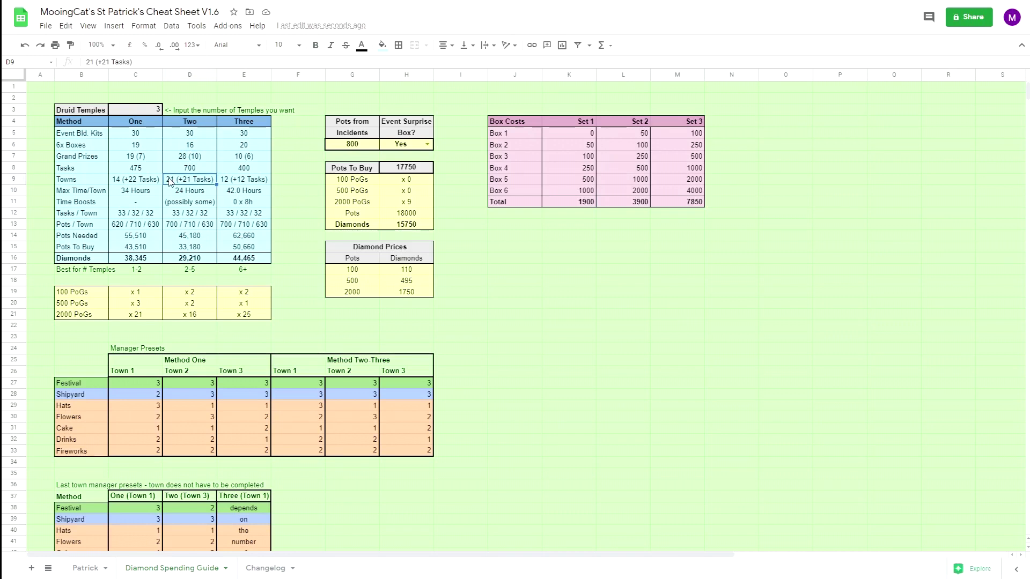
{"action": "left_click_drag", "start_coordinate": [548, 125], "coordinate": [561, 202]}
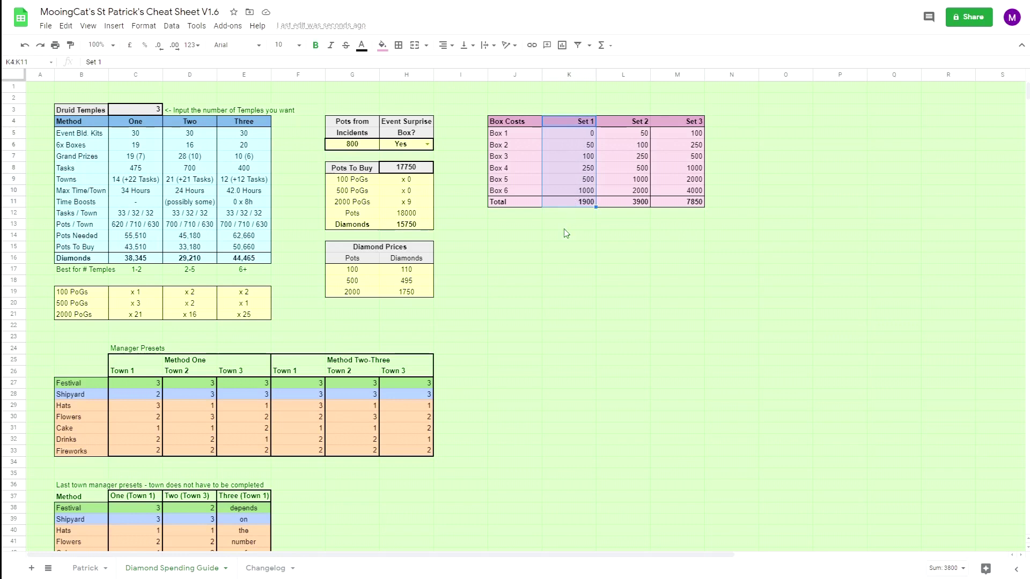
{"action": "left_click_drag", "start_coordinate": [141, 260], "coordinate": [180, 263]}
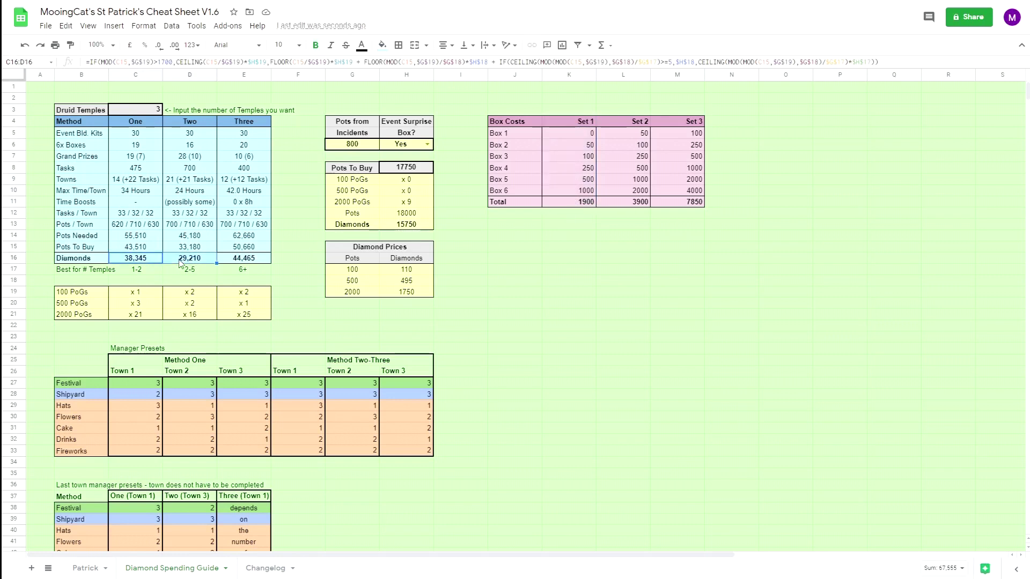
Set the number of Druid Temples to 6 and check Method Two's 6x Boxes figure.
{"action": "left_click", "coordinate": [143, 110]}
{"action": "type", "text": "6"}
{"action": "key", "text": "Return"}
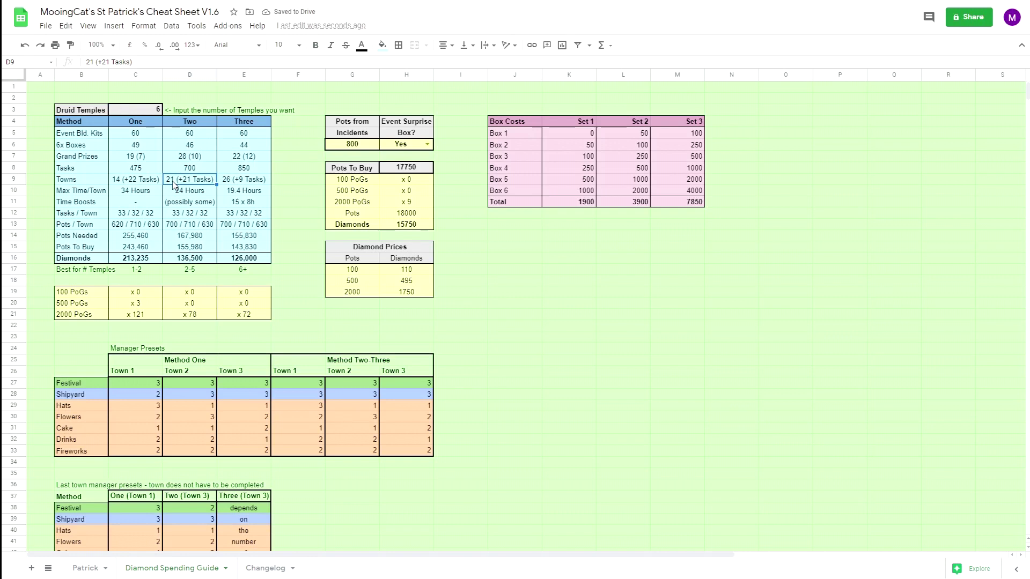
{"action": "left_click", "coordinate": [193, 144]}
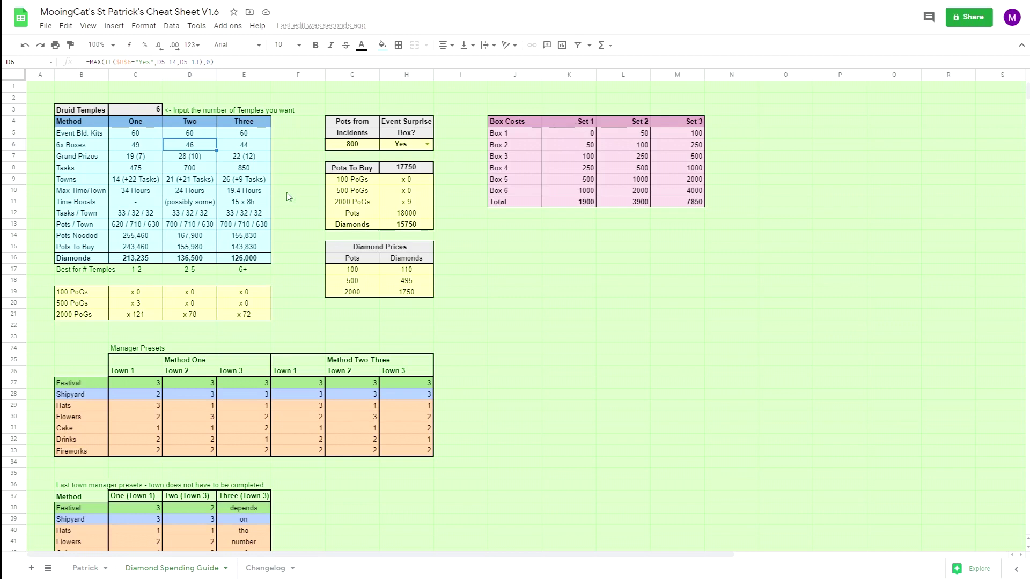
Examine the box costs of Set 1, Set 2 and Set 3 in turn, ending on the Set 3 total.
{"action": "left_click_drag", "start_coordinate": [582, 122], "coordinate": [575, 199]}
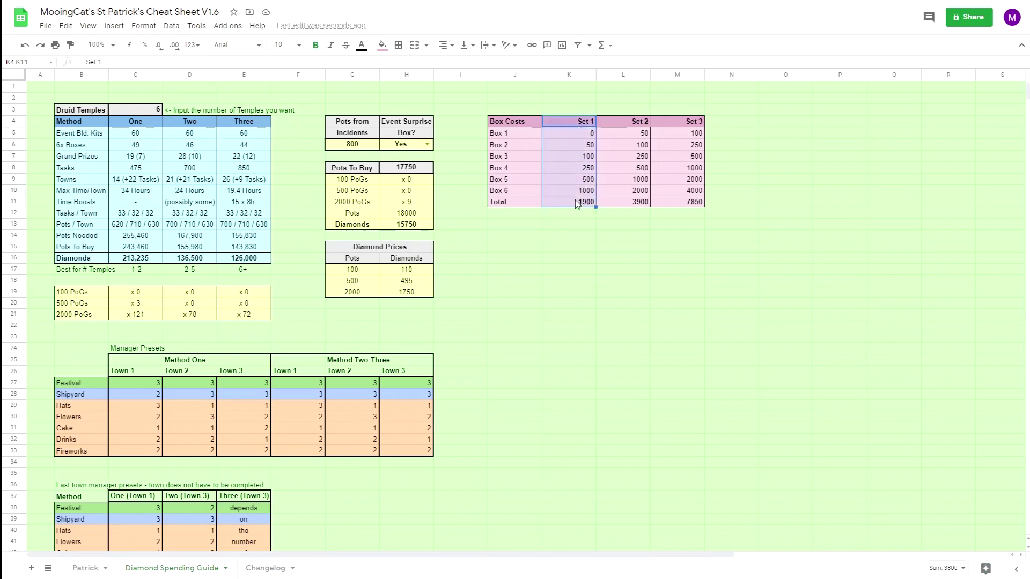
{"action": "left_click_drag", "start_coordinate": [628, 126], "coordinate": [616, 201]}
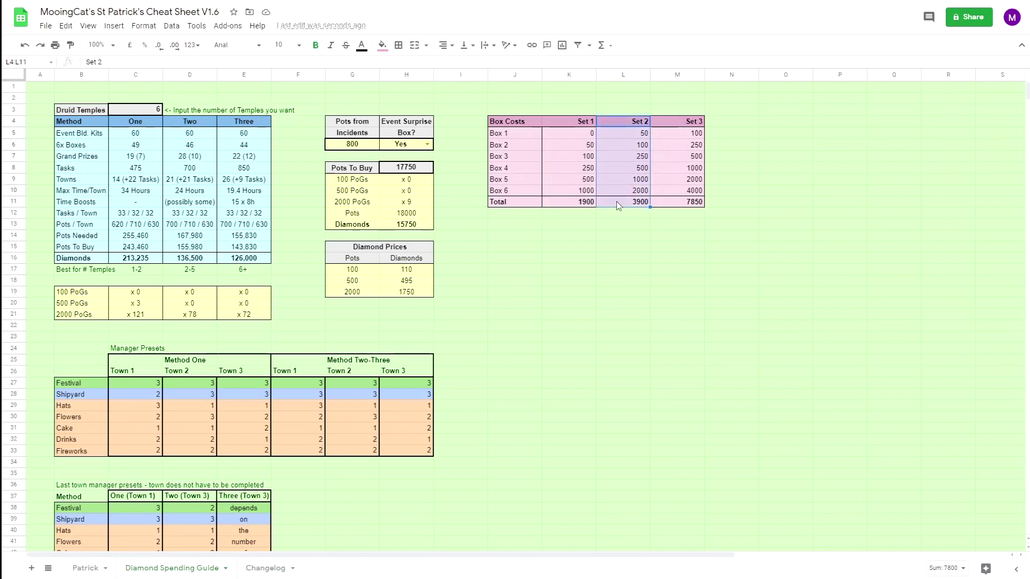
{"action": "left_click_drag", "start_coordinate": [674, 121], "coordinate": [671, 210]}
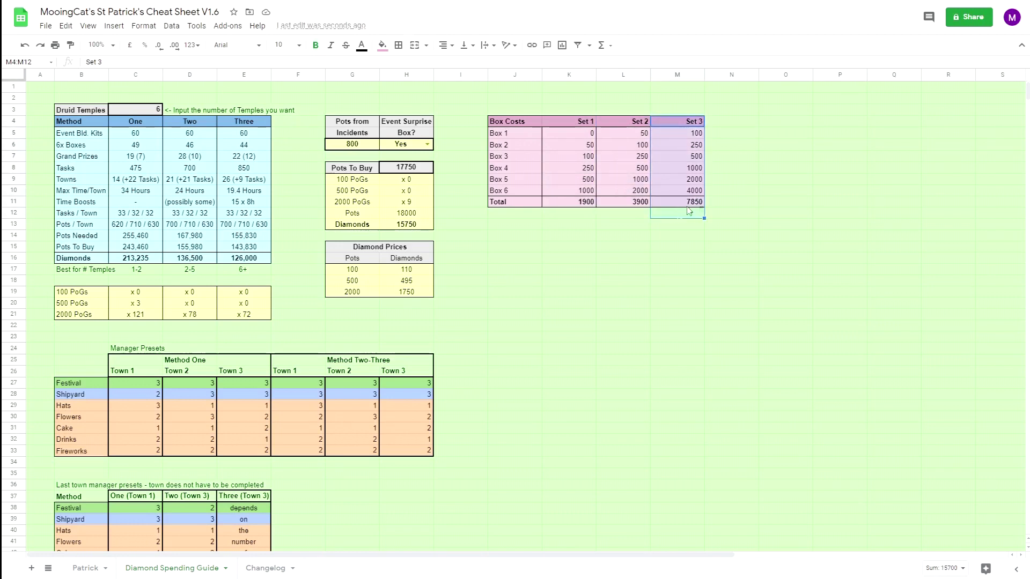
{"action": "left_click", "coordinate": [692, 202]}
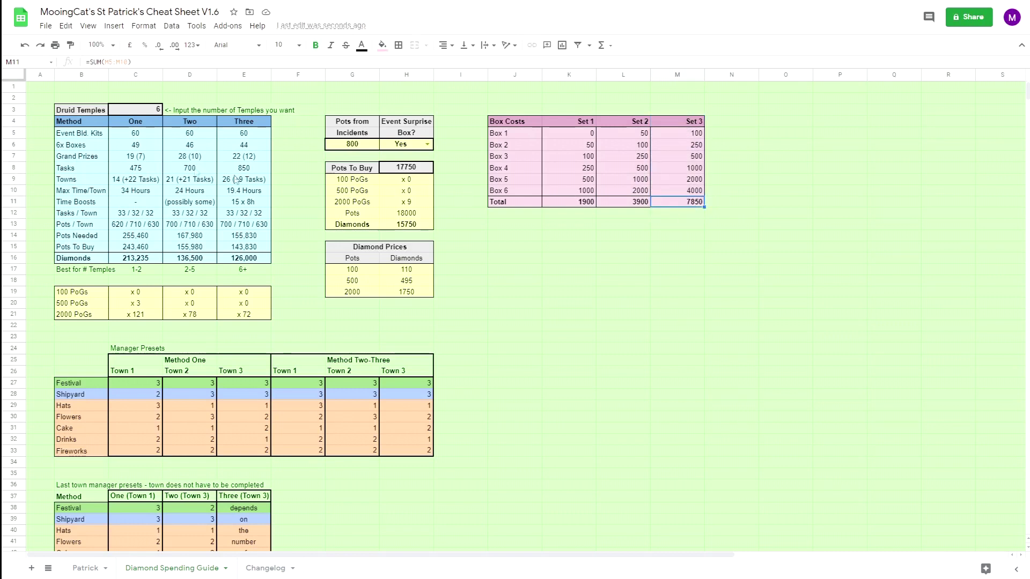
Review Method Three's 6x Boxes, Towns, Time Boosts and Diamonds against the Set 1 and Set 2 box costs.
{"action": "left_click", "coordinate": [247, 145]}
{"action": "left_click", "coordinate": [231, 182]}
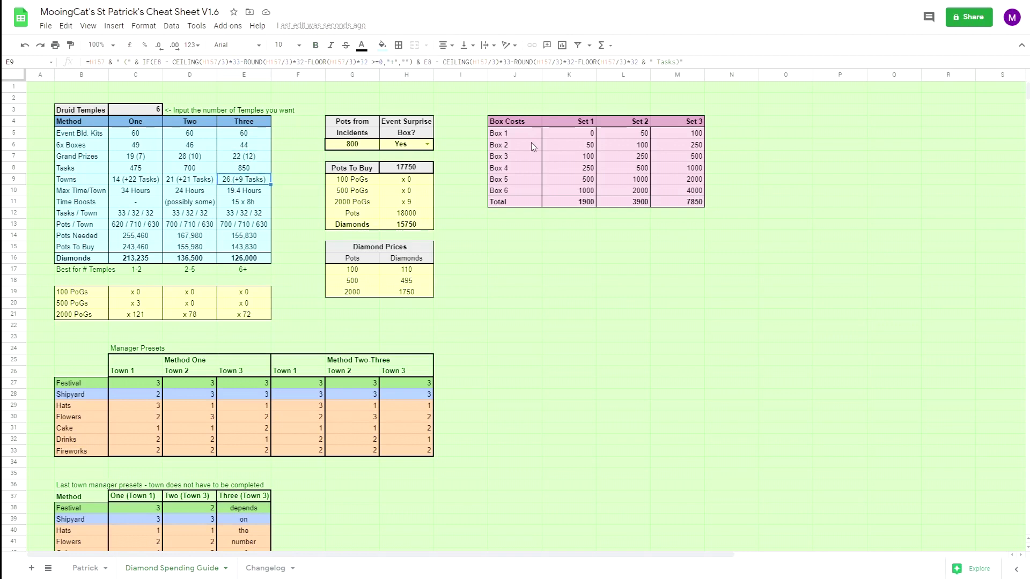
{"action": "left_click_drag", "start_coordinate": [568, 109], "coordinate": [625, 204]}
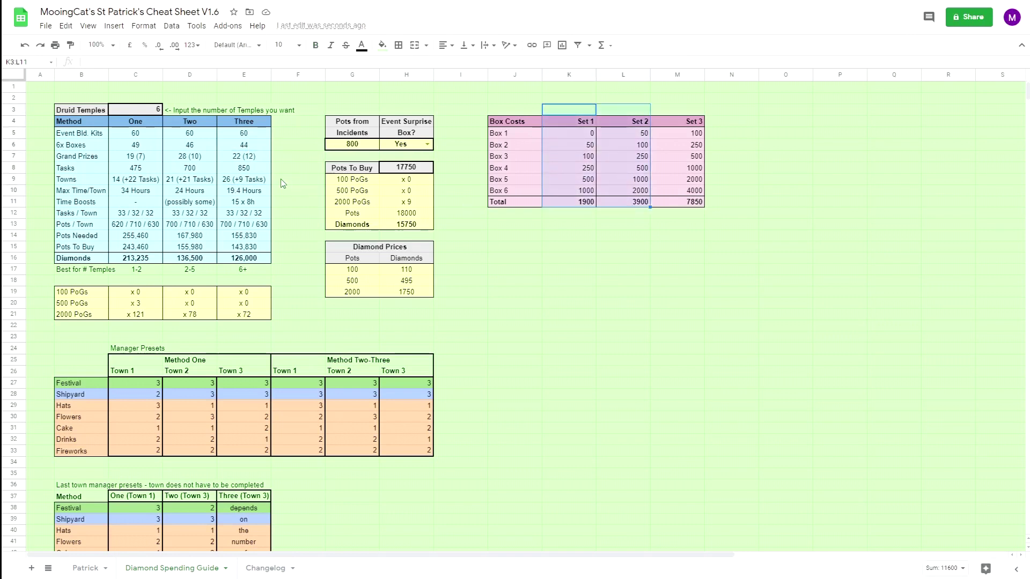
{"action": "left_click", "coordinate": [248, 206]}
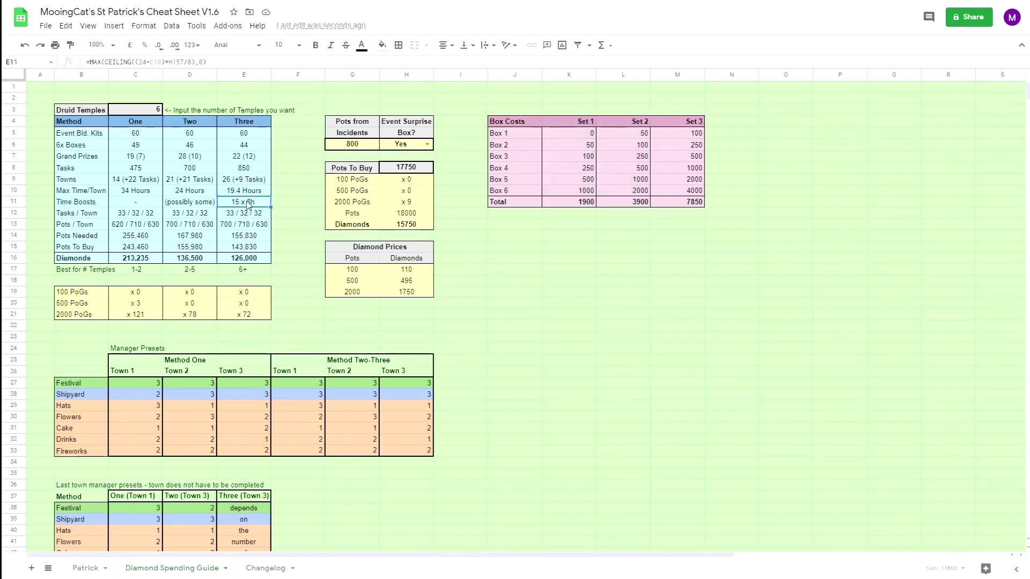
{"action": "left_click", "coordinate": [242, 259]}
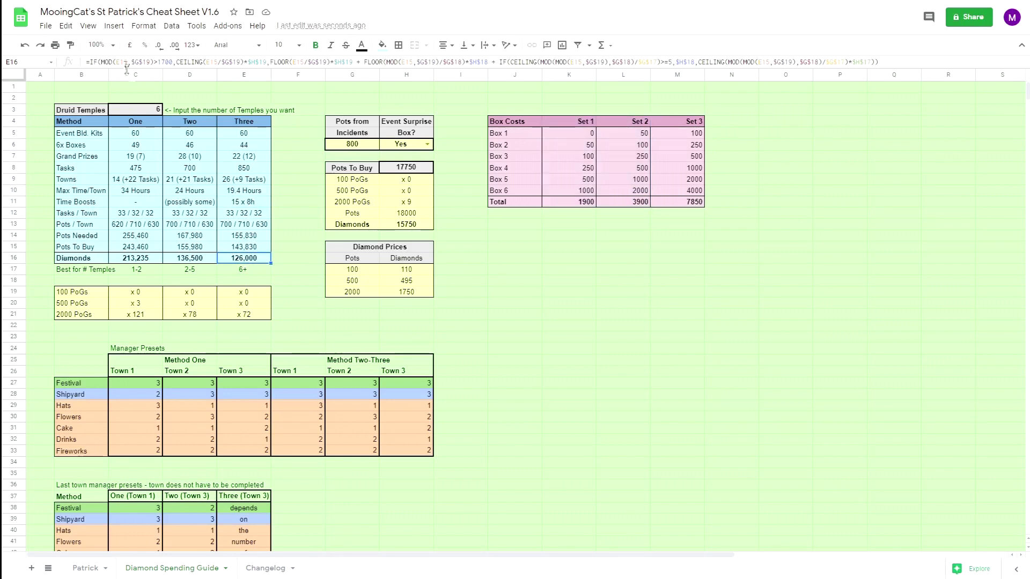
Set the number of Druid Temples to 7 and compare the Diamonds costs of Methods Two and Three.
{"action": "left_click", "coordinate": [145, 110]}
{"action": "type", "text": "7"}
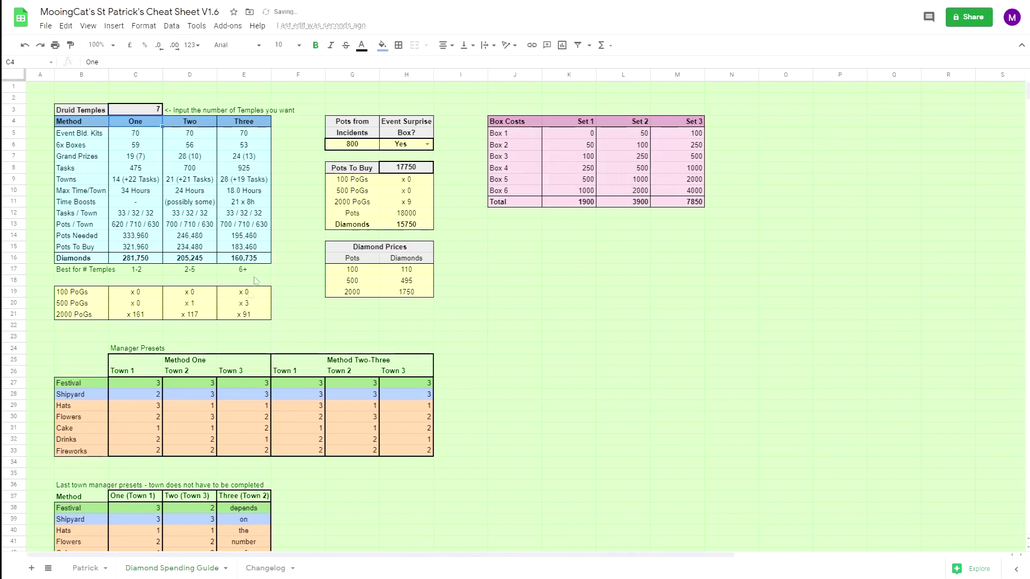
{"action": "left_click_drag", "start_coordinate": [236, 259], "coordinate": [172, 257]}
Set the number of Druid Temples to 8 and highlight Method Three's column through the Best for # Temples row.
{"action": "left_click", "coordinate": [121, 113]}
{"action": "type", "text": "8"}
{"action": "key", "text": "Return"}
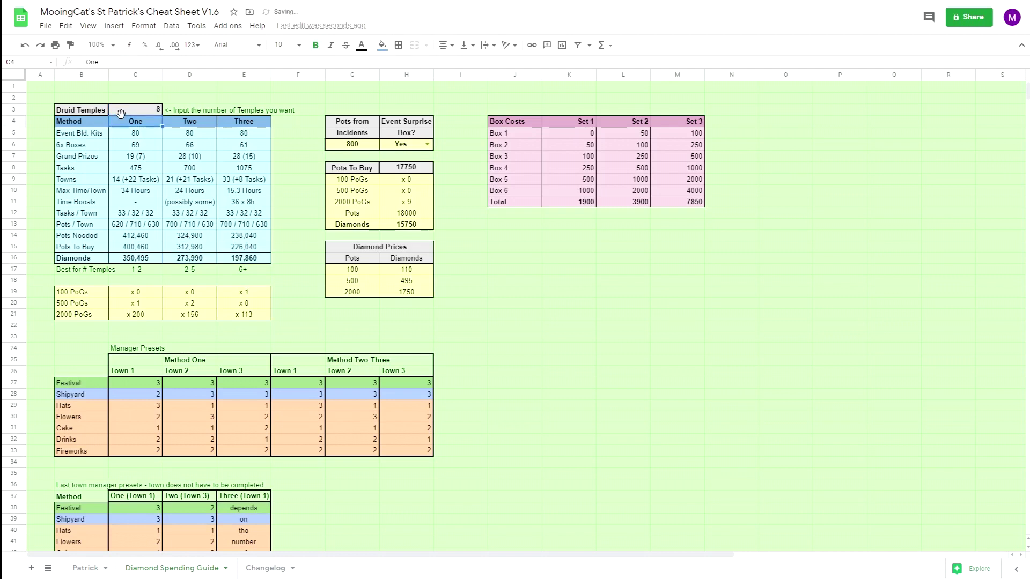
{"action": "left_click", "coordinate": [256, 129]}
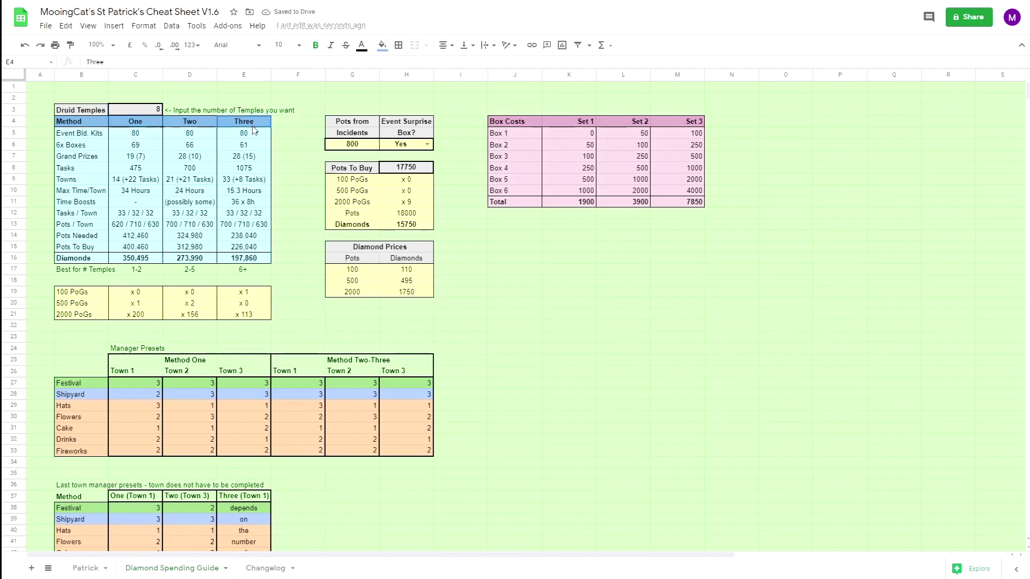
{"action": "left_click", "coordinate": [238, 272], "text": "shift"}
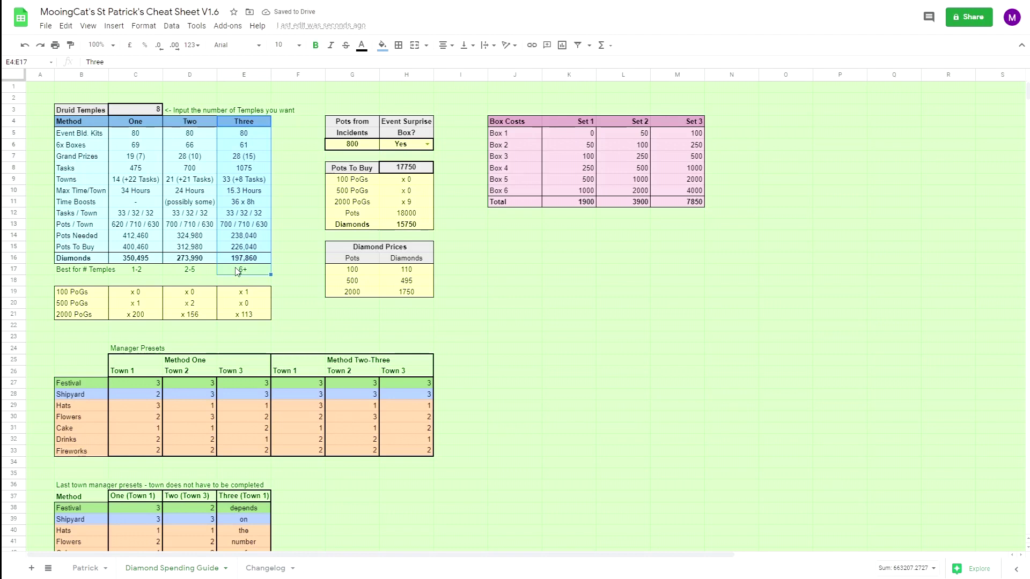
Set the number of Druid Temples to 3, followed by 2.
{"action": "left_click", "coordinate": [139, 111]}
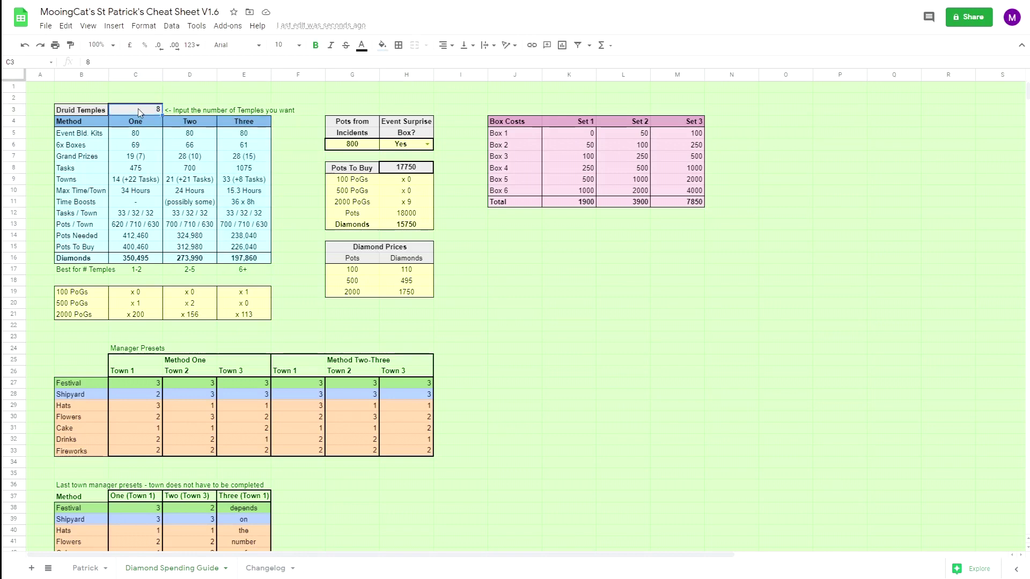
{"action": "type", "text": "3"}
{"action": "key", "text": "Return"}
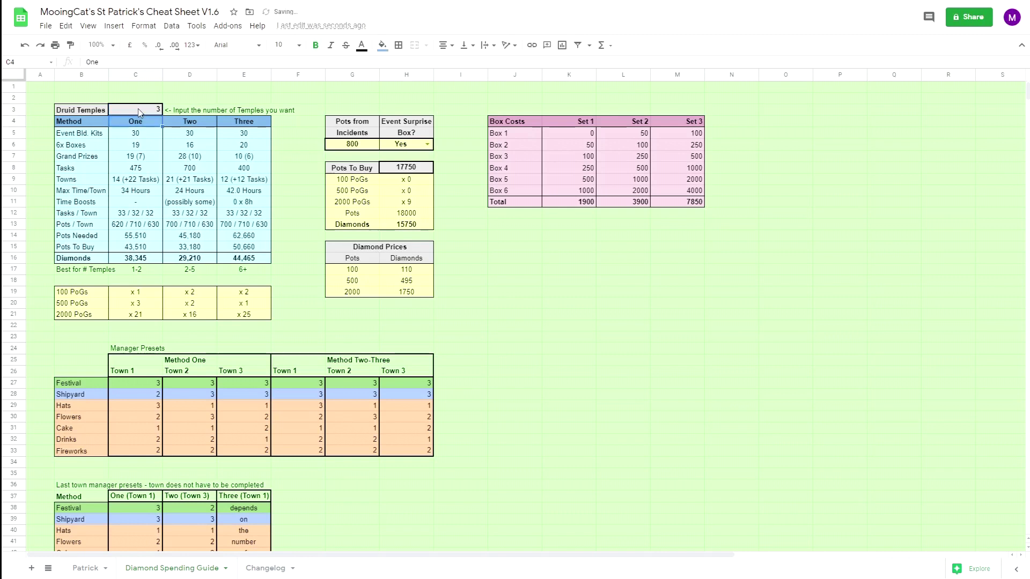
{"action": "left_click", "coordinate": [138, 111]}
{"action": "type", "text": "2"}
{"action": "key", "text": "Return"}
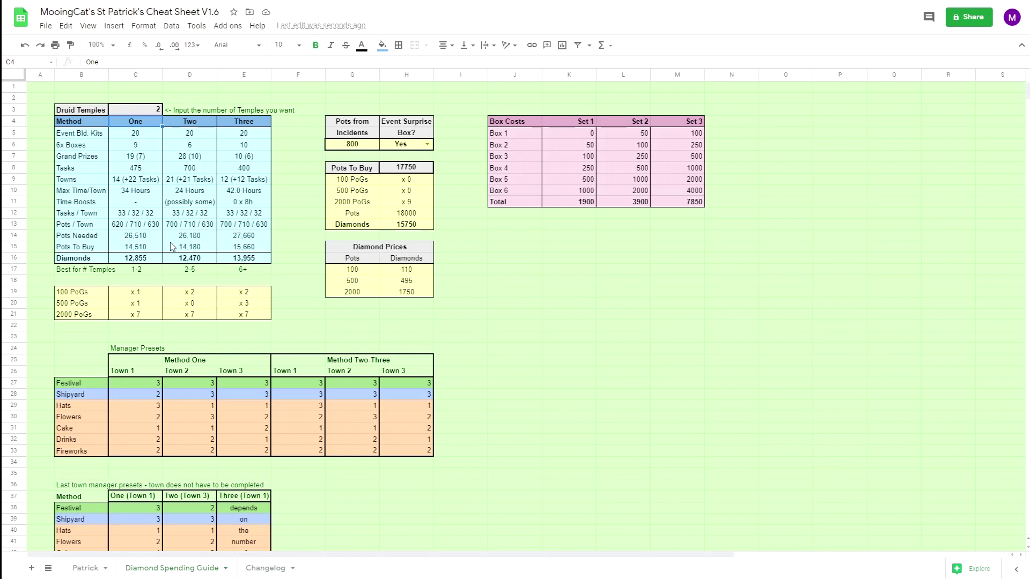
Compare the Towns figures of Methods One and Two, including their extra tasks.
{"action": "left_click", "coordinate": [136, 182]}
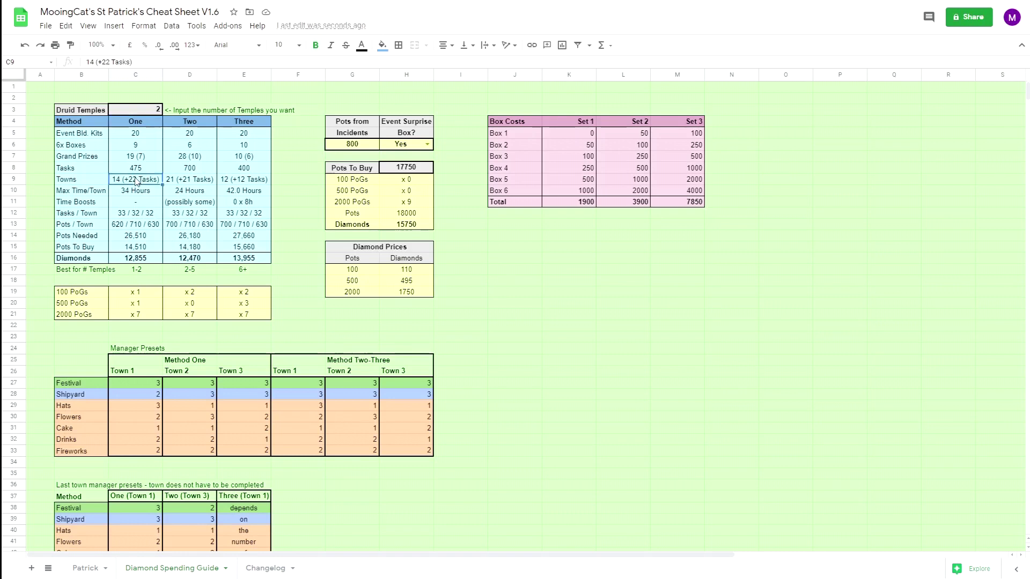
{"action": "left_click", "coordinate": [185, 181]}
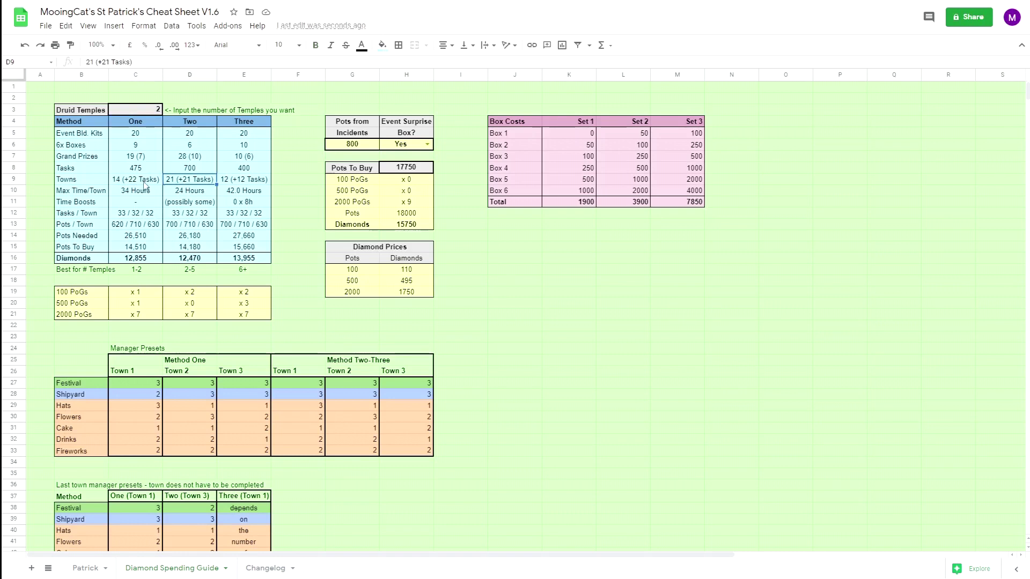
{"action": "left_click_drag", "start_coordinate": [129, 185], "coordinate": [177, 185]}
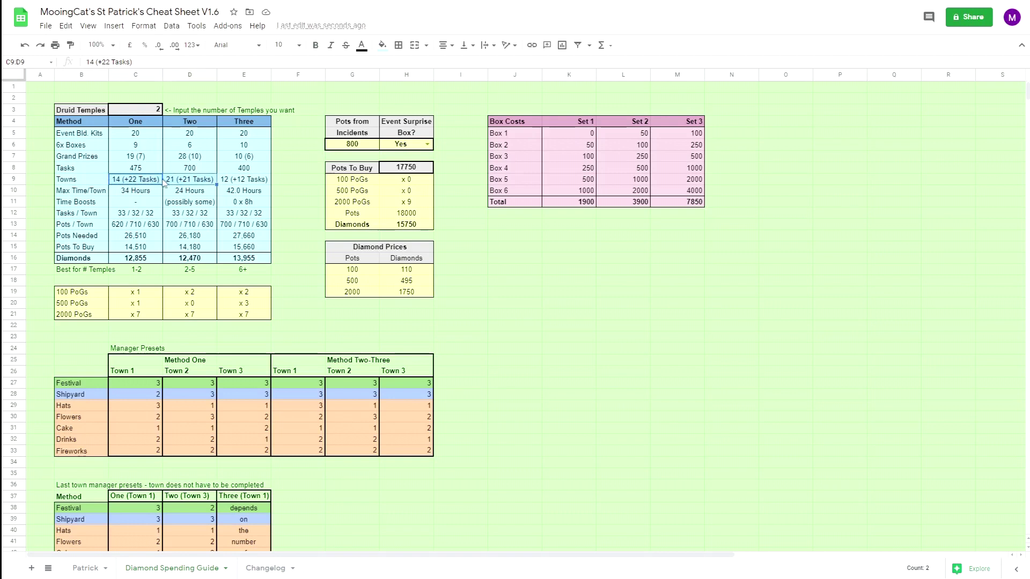
{"action": "left_click", "coordinate": [144, 182]}
Examine the last town manager presets for Method One (Town 1) and Method Two (Town 3).
{"action": "scroll", "coordinate": [197, 185], "scroll_direction": "down", "scroll_amount": 1}
{"action": "scroll", "coordinate": [197, 185], "scroll_direction": "down", "scroll_amount": 3}
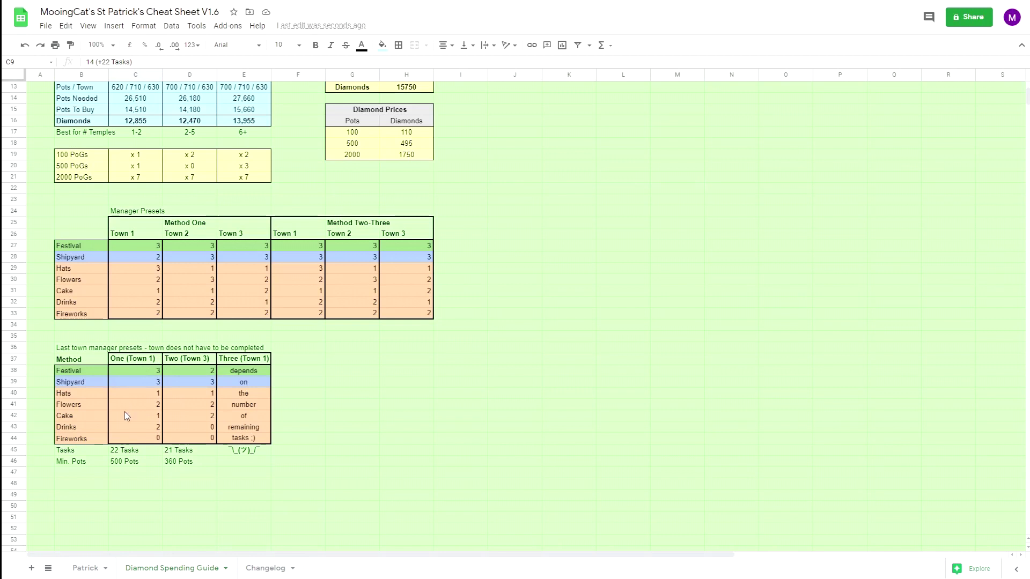
{"action": "left_click_drag", "start_coordinate": [137, 361], "coordinate": [120, 443]}
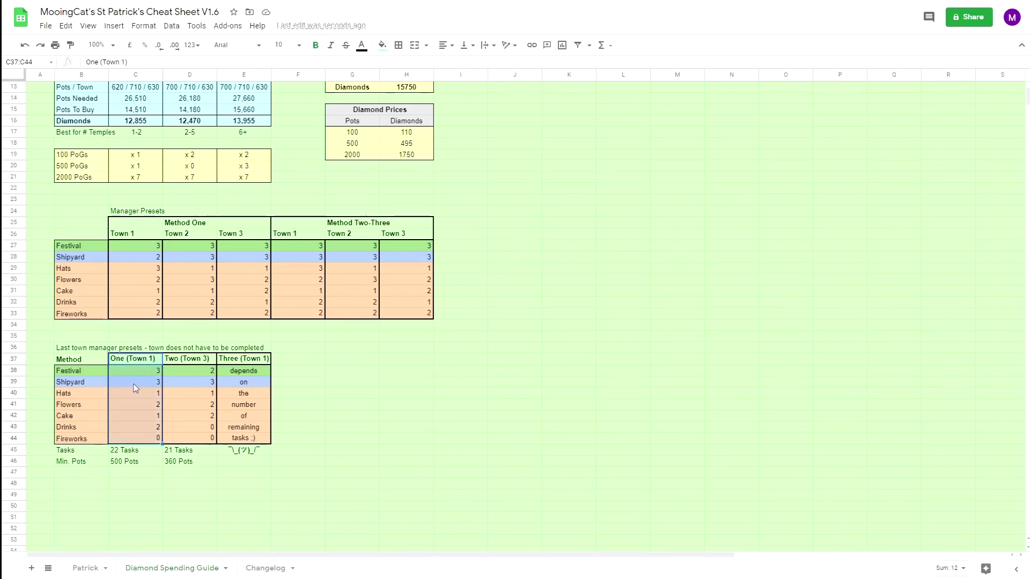
{"action": "left_click_drag", "start_coordinate": [191, 372], "coordinate": [172, 441]}
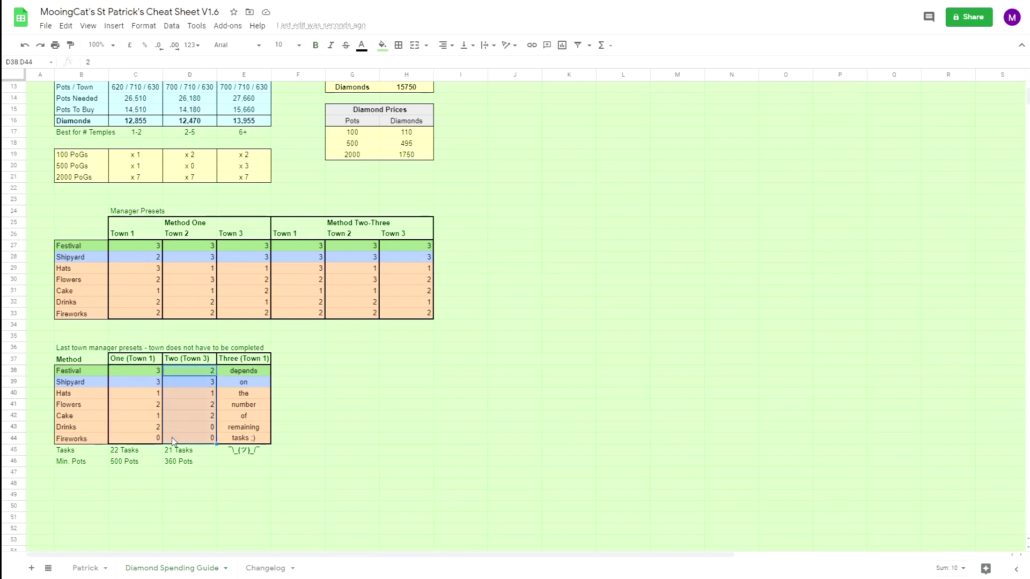
{"action": "left_click", "coordinate": [192, 360]}
{"action": "scroll", "coordinate": [198, 360], "scroll_direction": "up", "scroll_amount": 4}
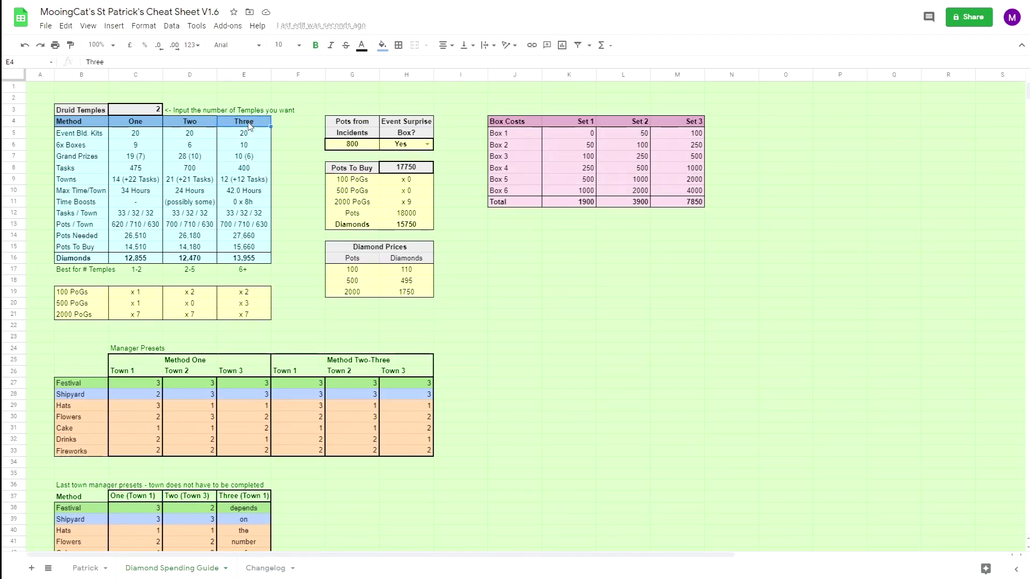
Check Method Three's Towns figure and set the number of Druid Temples to 5.
{"action": "left_click", "coordinate": [234, 181]}
{"action": "left_click", "coordinate": [133, 109]}
{"action": "type", "text": "5"}
{"action": "key", "text": "ctrl+Return"}
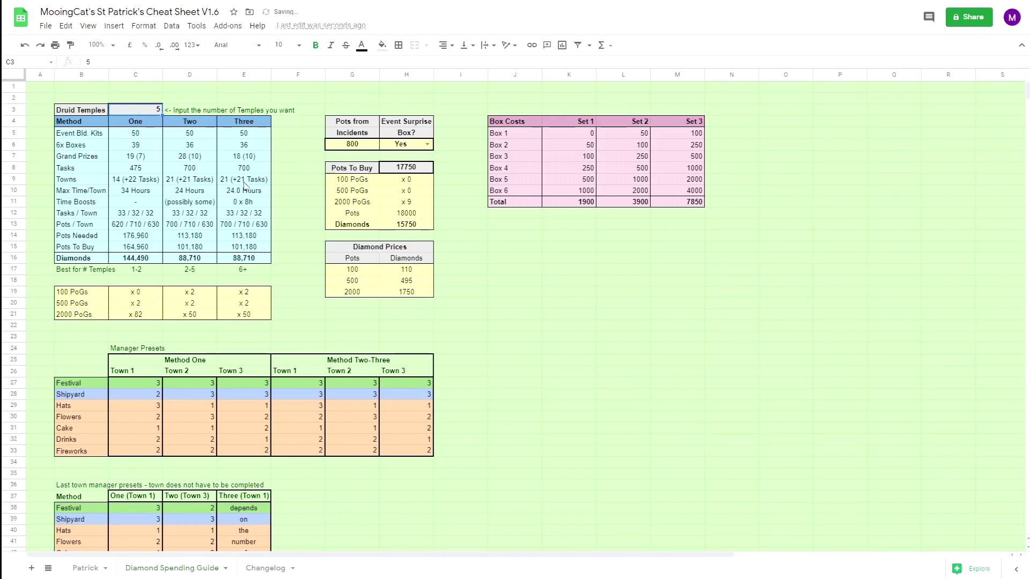
Set the number of Druid Temples to 6 and cancel the accidental edit of the protected Method One heading.
{"action": "type", "text": "6"}
{"action": "key", "text": "Return"}
{"action": "type", "text": "7"}
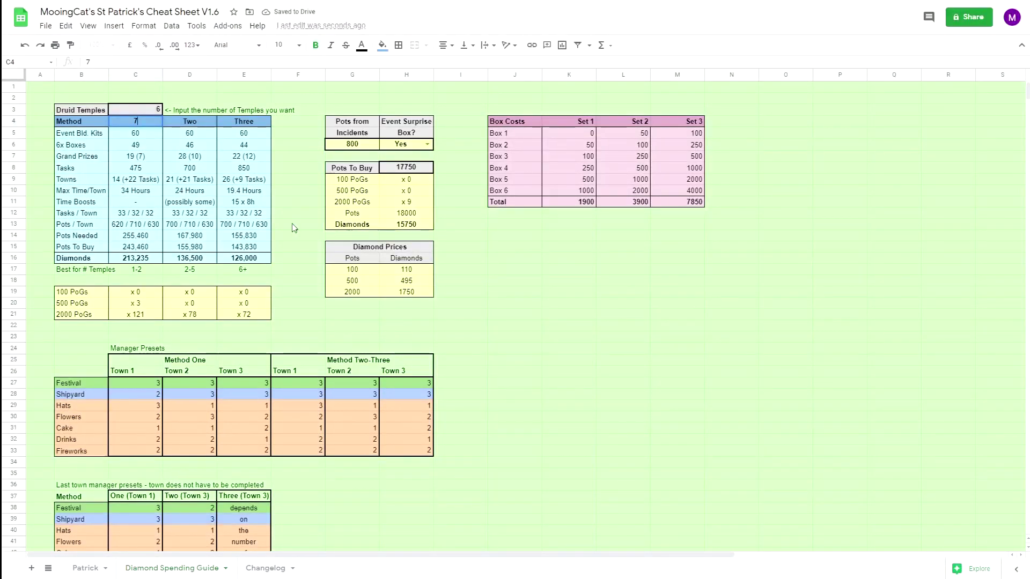
{"action": "left_click", "coordinate": [302, 206]}
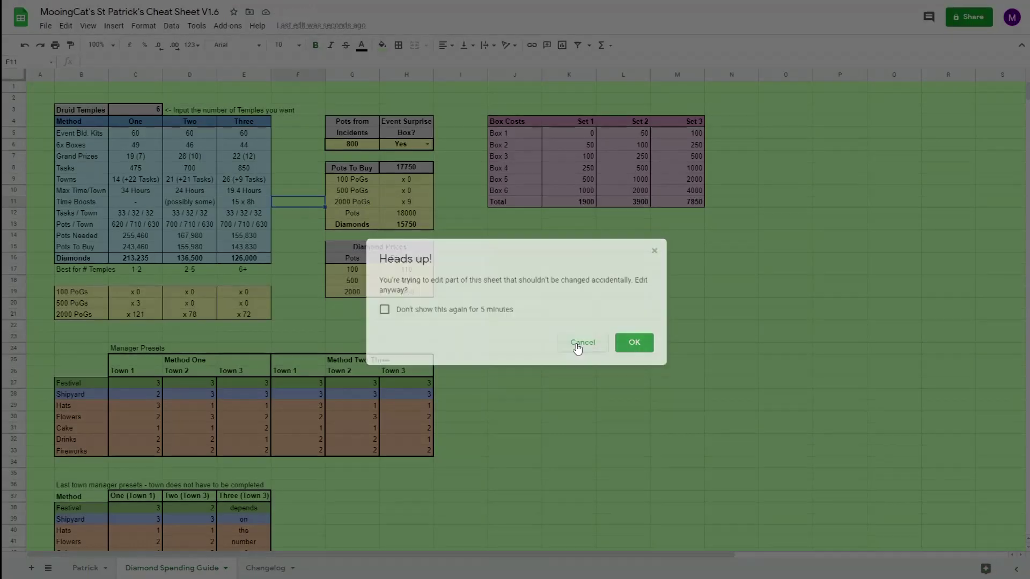
{"action": "left_click", "coordinate": [580, 345]}
Examine Method Three's last town manager preset and the town number in its heading.
{"action": "scroll", "coordinate": [249, 211], "scroll_direction": "down", "scroll_amount": 3}
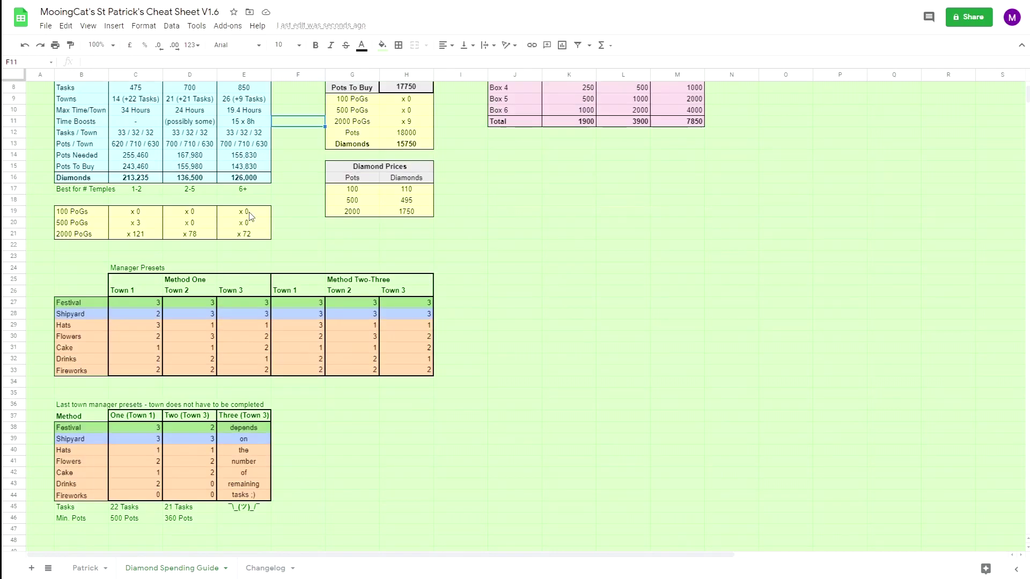
{"action": "left_click_drag", "start_coordinate": [243, 426], "coordinate": [237, 494]}
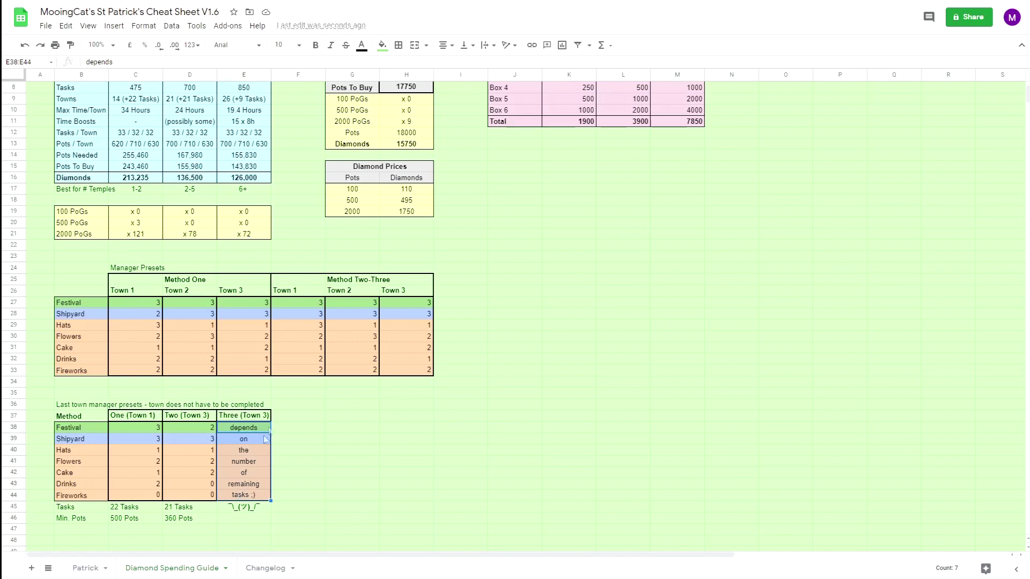
{"action": "left_click", "coordinate": [260, 417]}
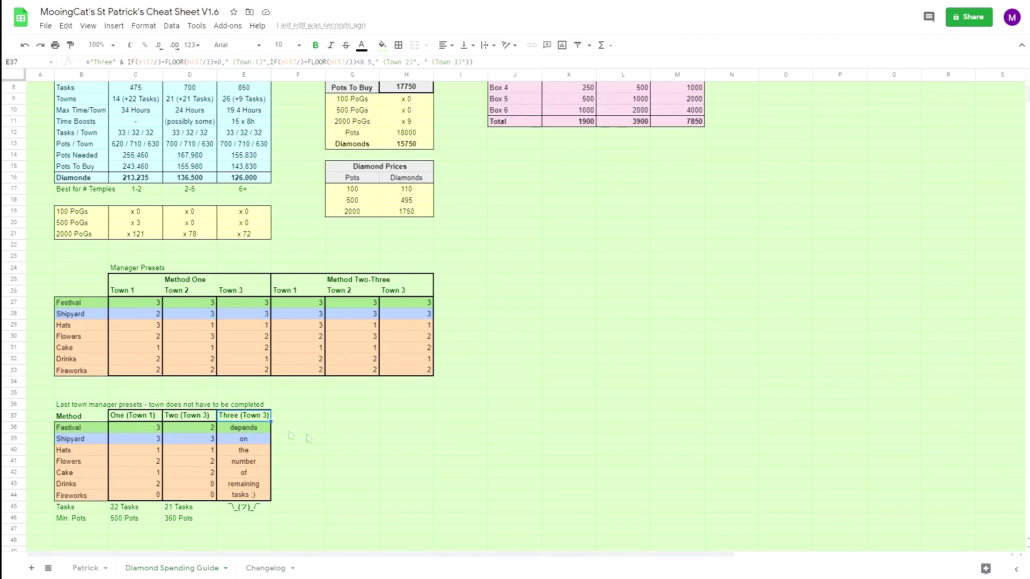
{"action": "left_click", "coordinate": [297, 417]}
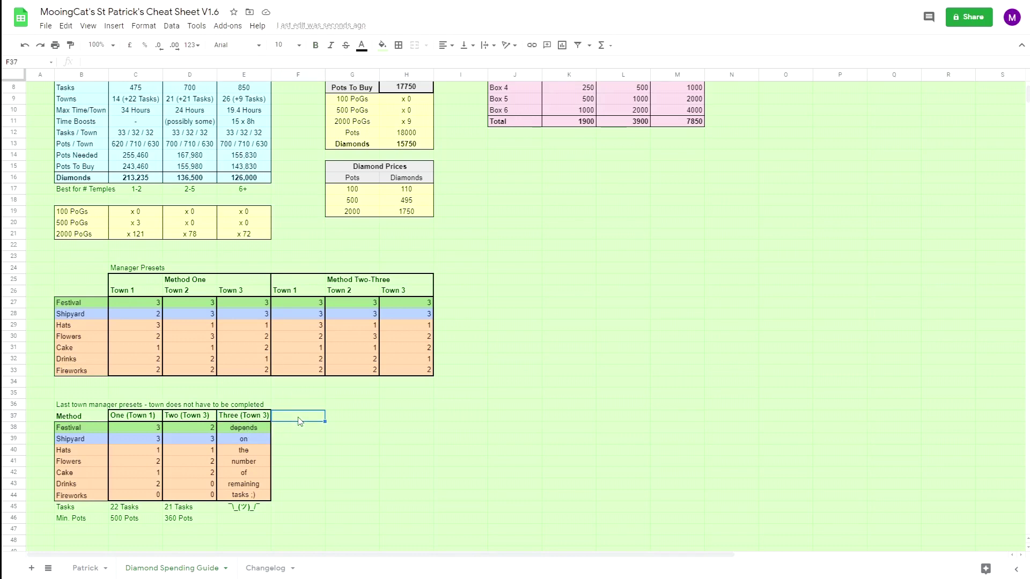
Set the number of Druid Temples to 7, check Method Three's last-town heading, and highlight its figures down to Time Boosts.
{"action": "scroll", "coordinate": [298, 417], "scroll_direction": "up", "scroll_amount": 2}
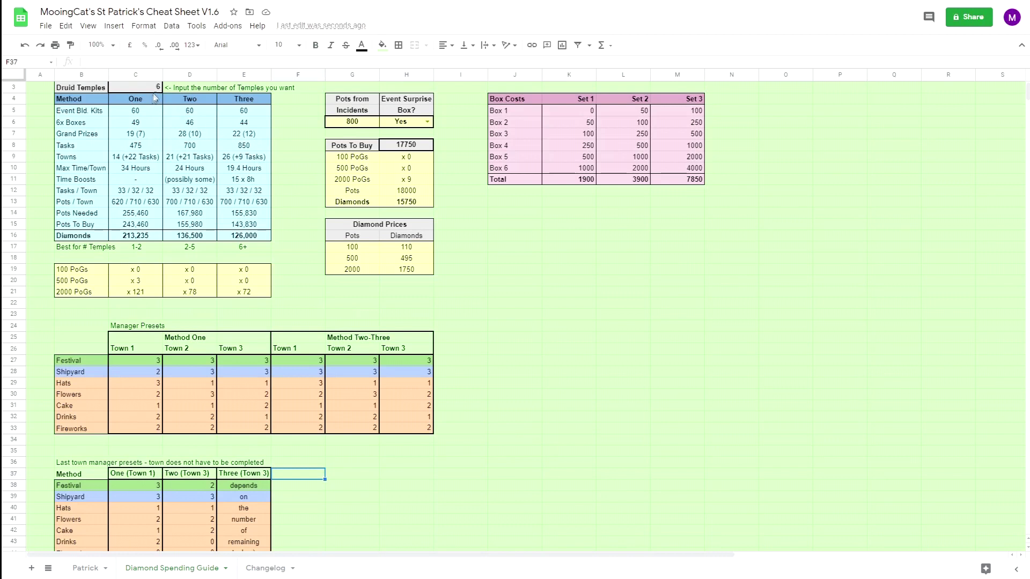
{"action": "left_click", "coordinate": [253, 475]}
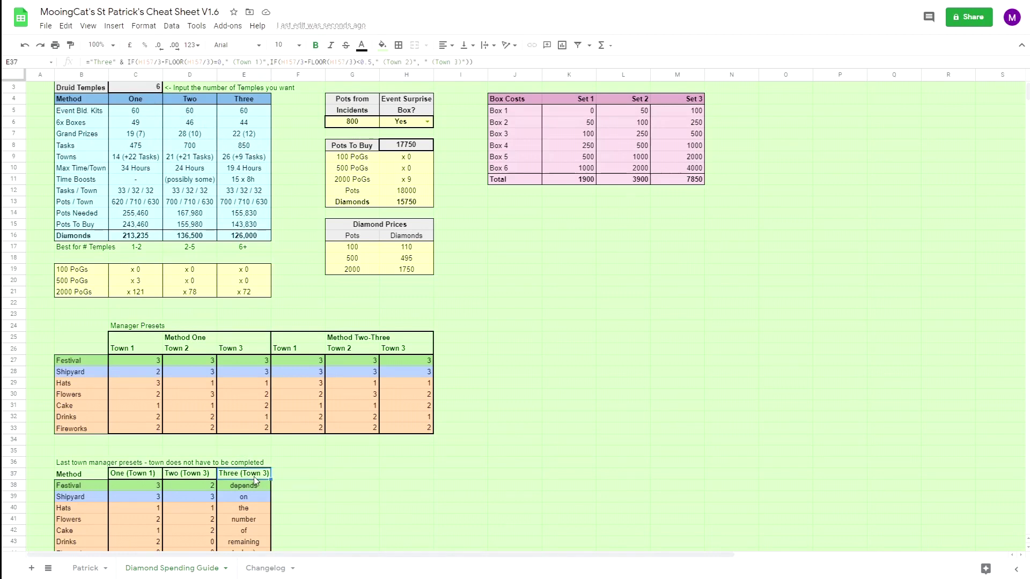
{"action": "left_click", "coordinate": [154, 85]}
{"action": "type", "text": "7"}
{"action": "key", "text": "Return"}
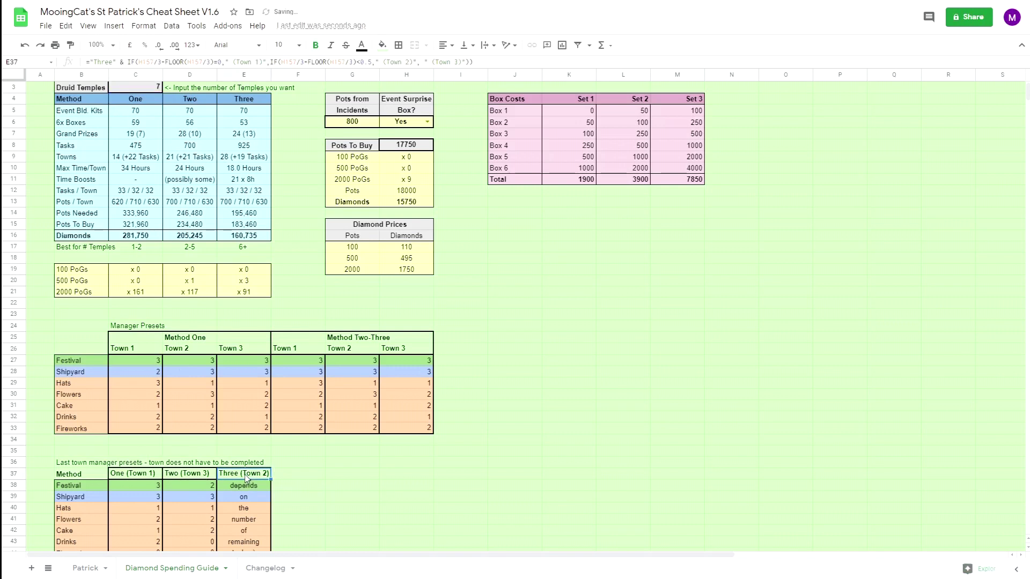
{"action": "left_click_drag", "start_coordinate": [250, 102], "coordinate": [240, 182]}
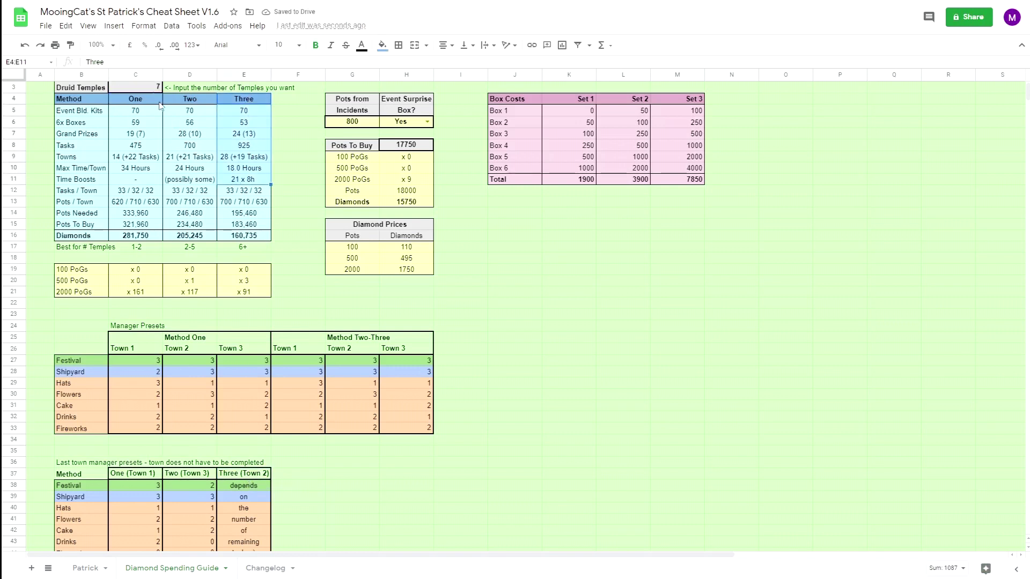
Set the number of Druid Temples to 6 and check Method Three's Towns figure.
{"action": "left_click", "coordinate": [148, 89]}
{"action": "type", "text": "6"}
{"action": "key", "text": "Return"}
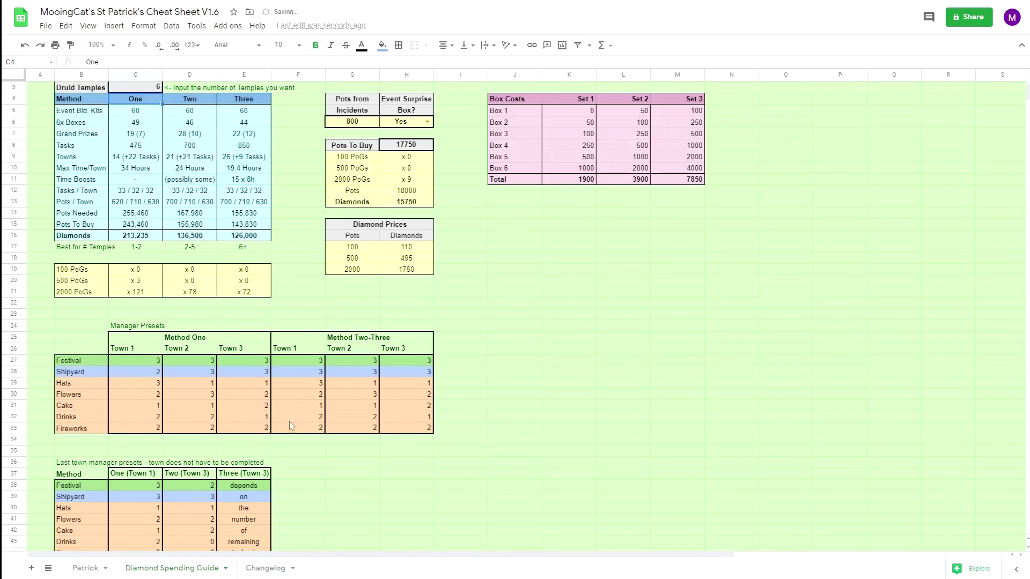
{"action": "left_click", "coordinate": [230, 156]}
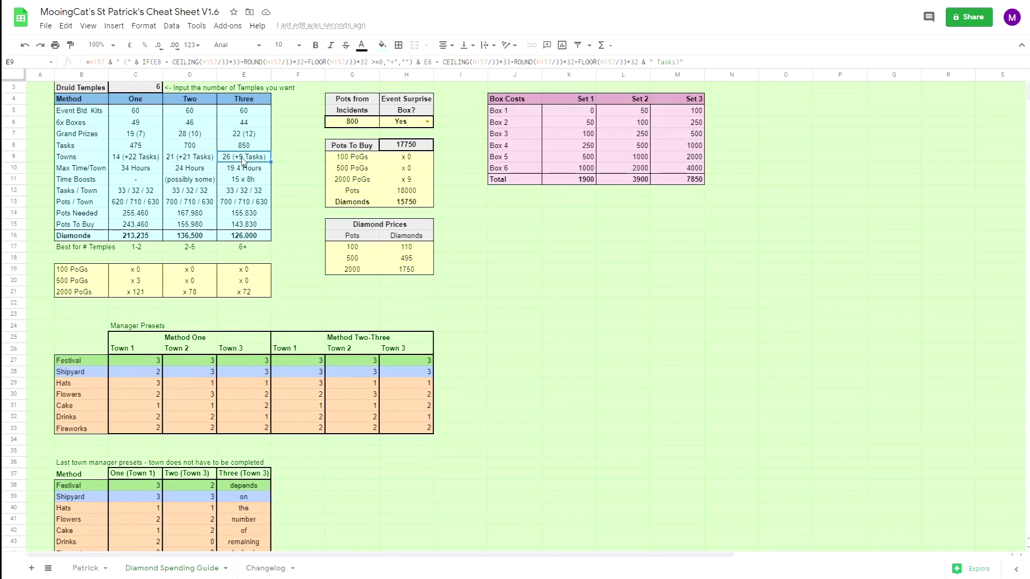
Switch to the Patrick sheet and check Town 3's possible tasks with current managers.
{"action": "scroll", "coordinate": [243, 161], "scroll_direction": "down", "scroll_amount": 1}
{"action": "left_click", "coordinate": [80, 569]}
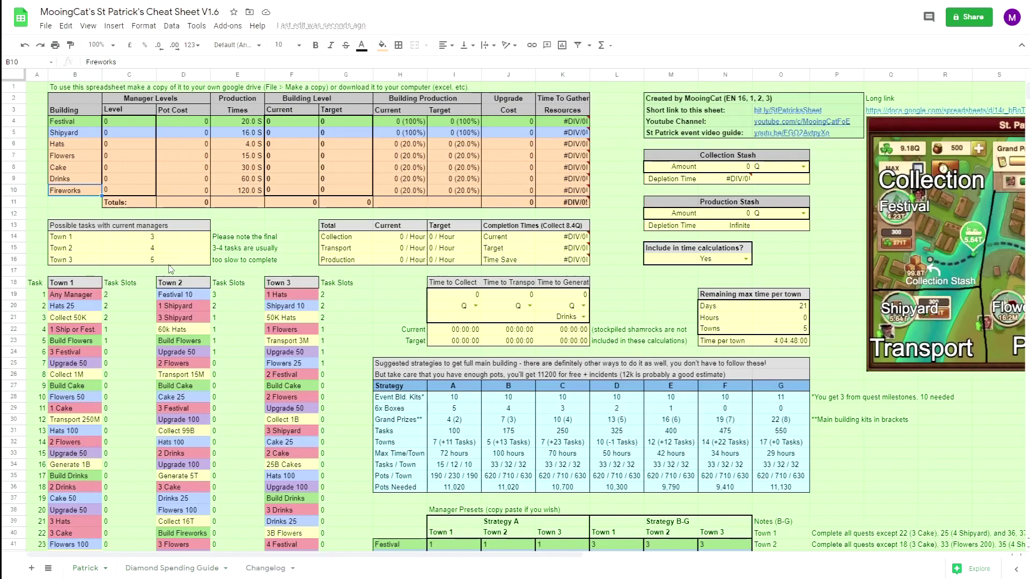
{"action": "left_click", "coordinate": [130, 262]}
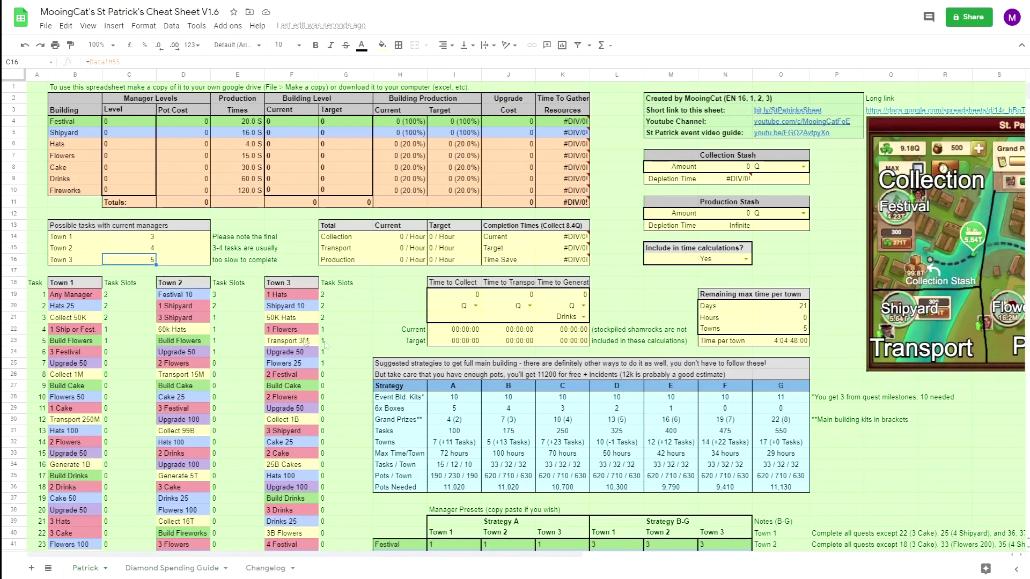
Set the manager levels to 1 for Festival, Shipyard and Hats, and to 2 for Flowers.
{"action": "left_click", "coordinate": [124, 134]}
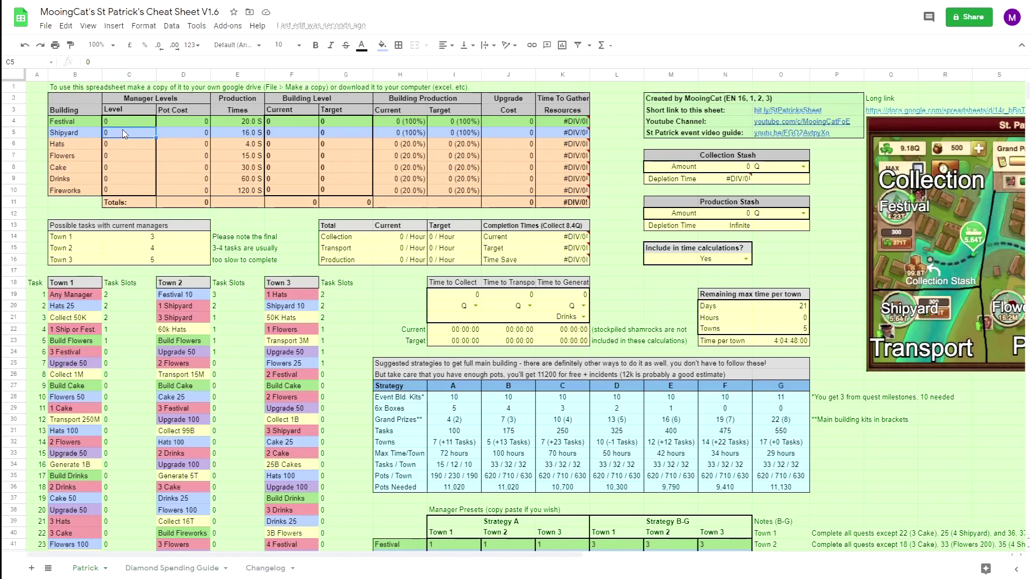
{"action": "key", "text": "Up"}
{"action": "type", "text": "1"}
{"action": "key", "text": "Return"}
{"action": "type", "text": "1"}
{"action": "key", "text": "Return"}
{"action": "type", "text": "1"}
{"action": "key", "text": "Return"}
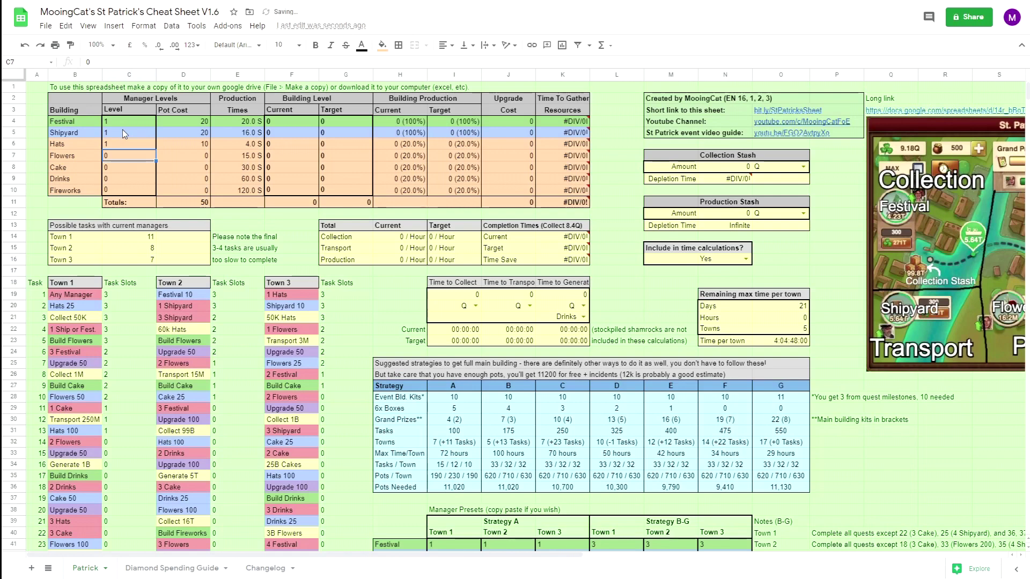
{"action": "type", "text": "2"}
{"action": "key", "text": "Return"}
Highlight the Festival to Flowers manager levels and check Town 3's possible tasks and the total pot cost.
{"action": "key", "text": "Up"}
{"action": "left_click_drag", "start_coordinate": [130, 152], "coordinate": [134, 124]}
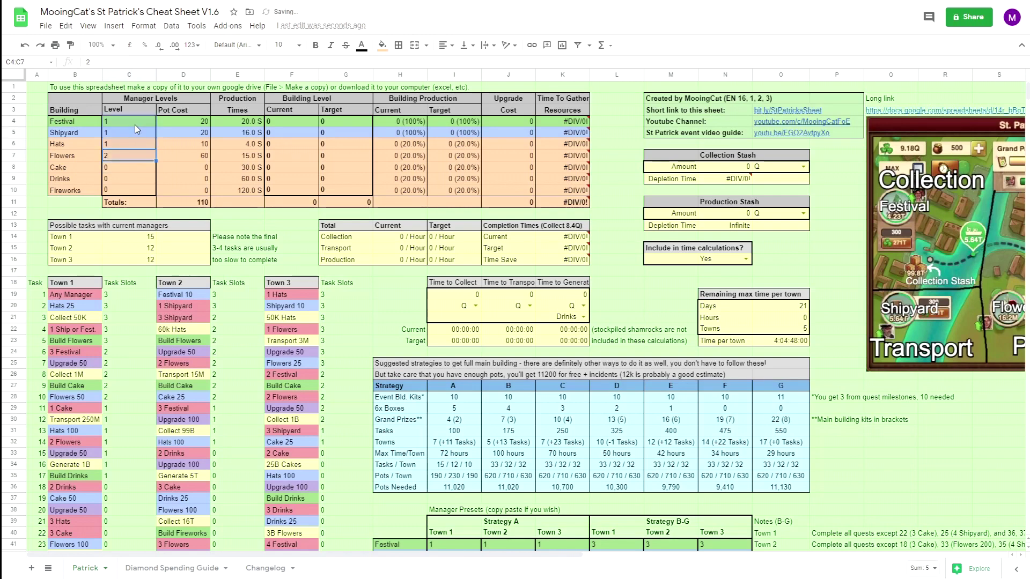
{"action": "left_click", "coordinate": [135, 265]}
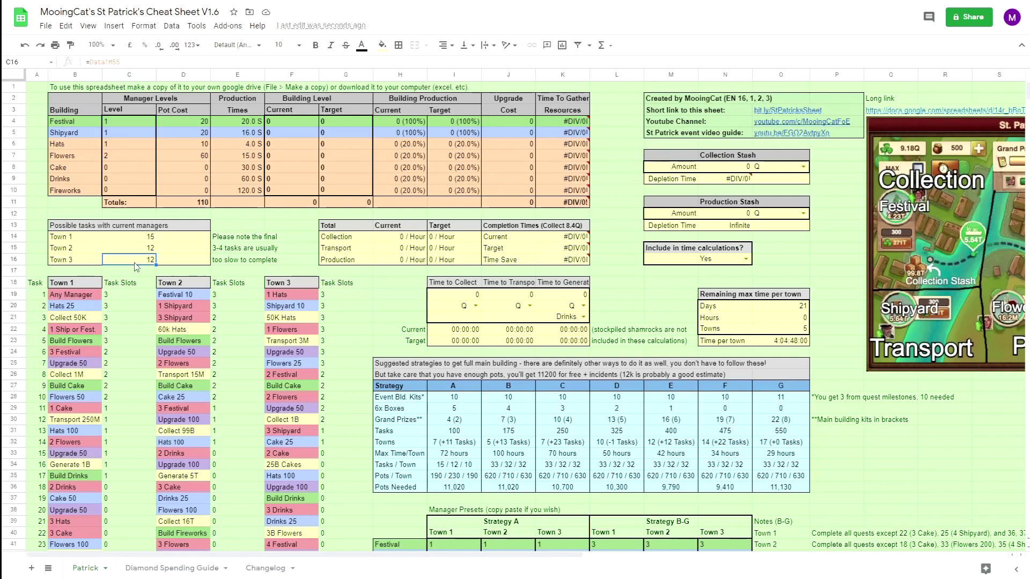
{"action": "left_click", "coordinate": [188, 204]}
Return to the Diamond Spending Guide sheet and review the method figures and last town manager presets.
{"action": "left_click", "coordinate": [149, 569]}
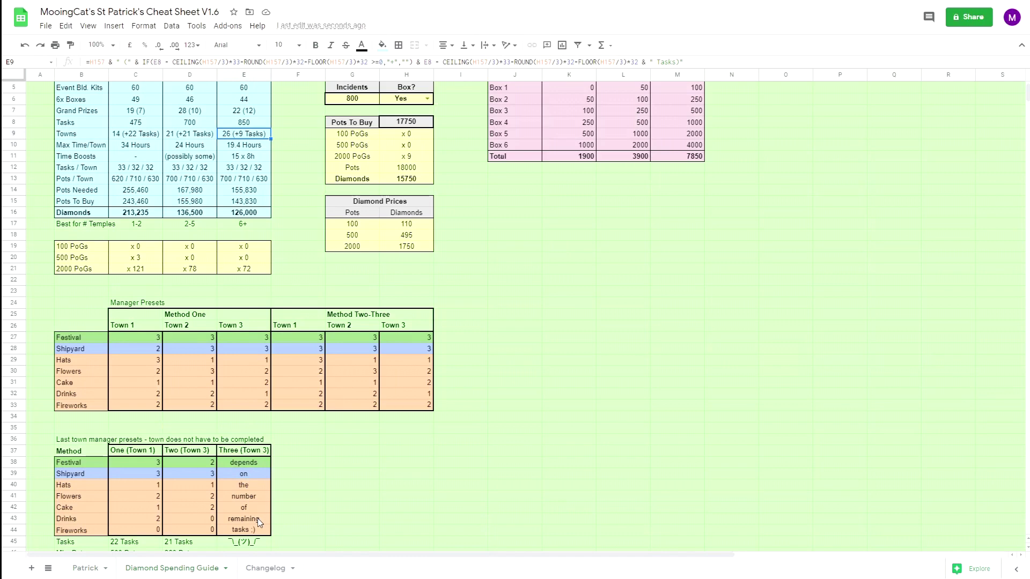
{"action": "scroll", "coordinate": [258, 518], "scroll_direction": "up", "scroll_amount": 2}
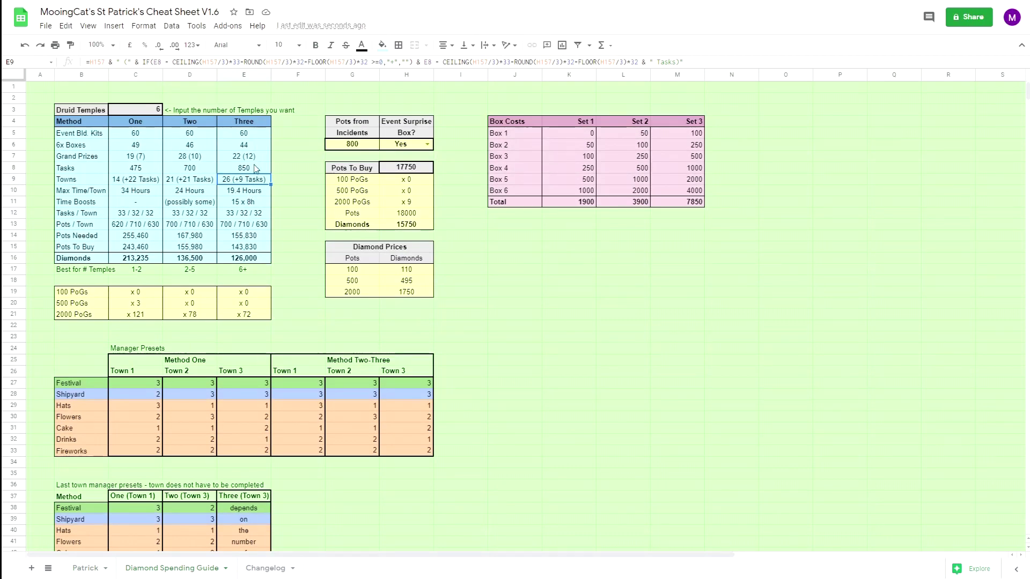
{"action": "scroll", "coordinate": [255, 168], "scroll_direction": "down", "scroll_amount": 5}
{"action": "scroll", "coordinate": [255, 168], "scroll_direction": "up", "scroll_amount": 3}
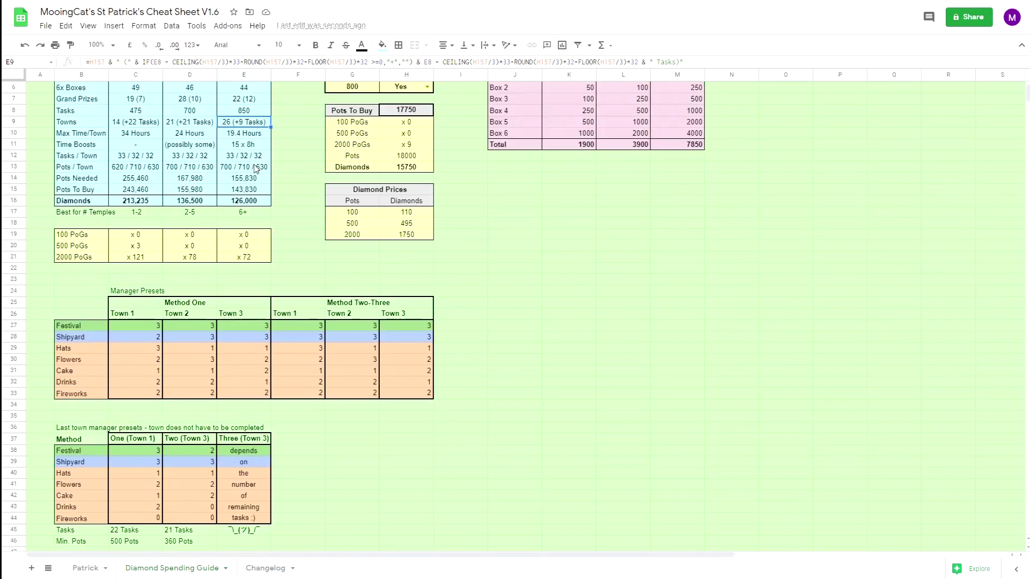
{"action": "scroll", "coordinate": [255, 169], "scroll_direction": "up", "scroll_amount": 1}
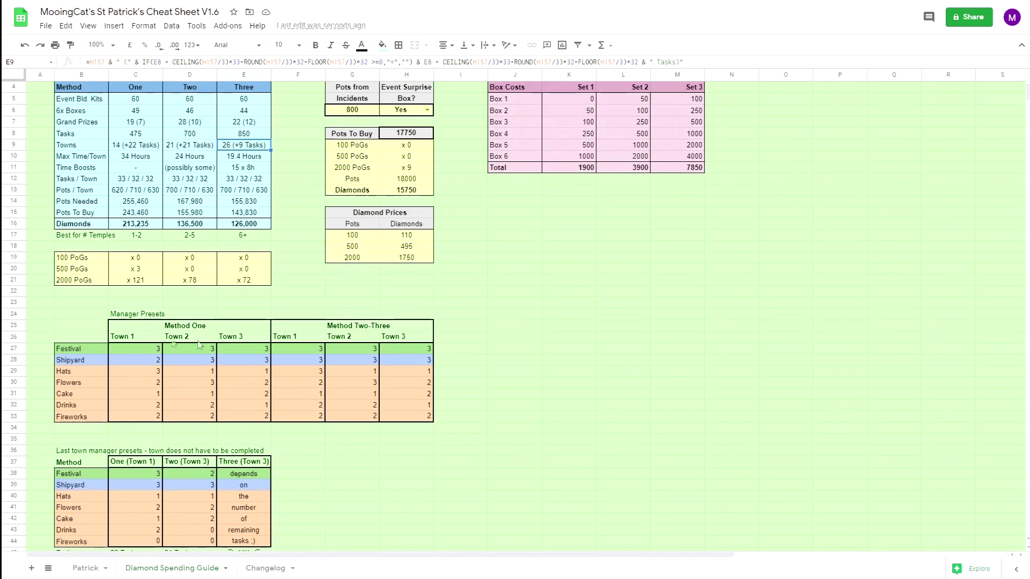
Highlight Method One's manager presets and figures, checking its Tasks / Town, Pots / Town and Town 1 Shipyard level.
{"action": "left_click_drag", "start_coordinate": [133, 352], "coordinate": [244, 406]}
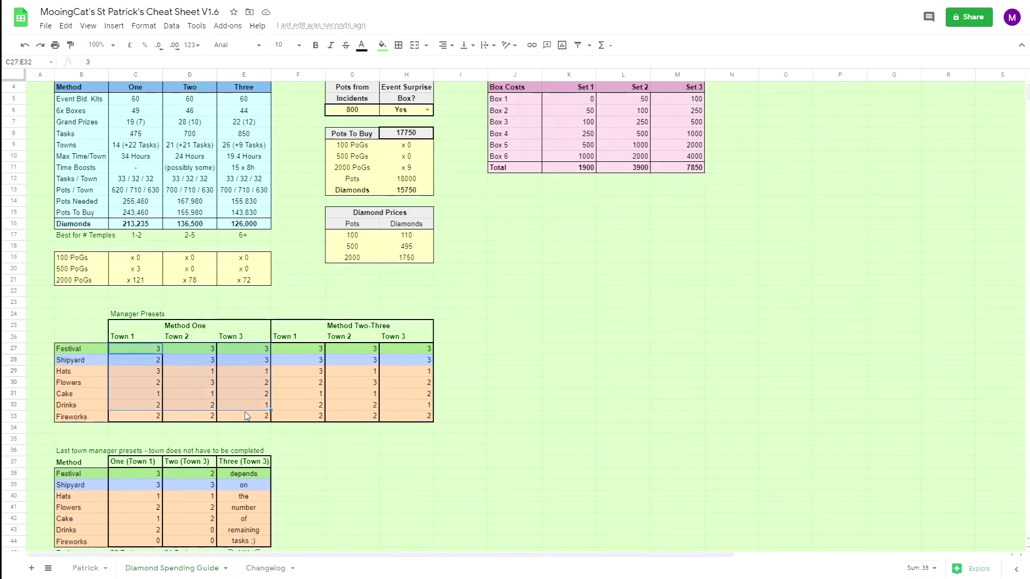
{"action": "left_click", "coordinate": [141, 109]}
{"action": "scroll", "coordinate": [140, 109], "scroll_direction": "up", "scroll_amount": 2}
{"action": "left_click_drag", "start_coordinate": [141, 127], "coordinate": [131, 238]}
{"action": "left_click", "coordinate": [122, 216]}
{"action": "left_click", "coordinate": [127, 227]}
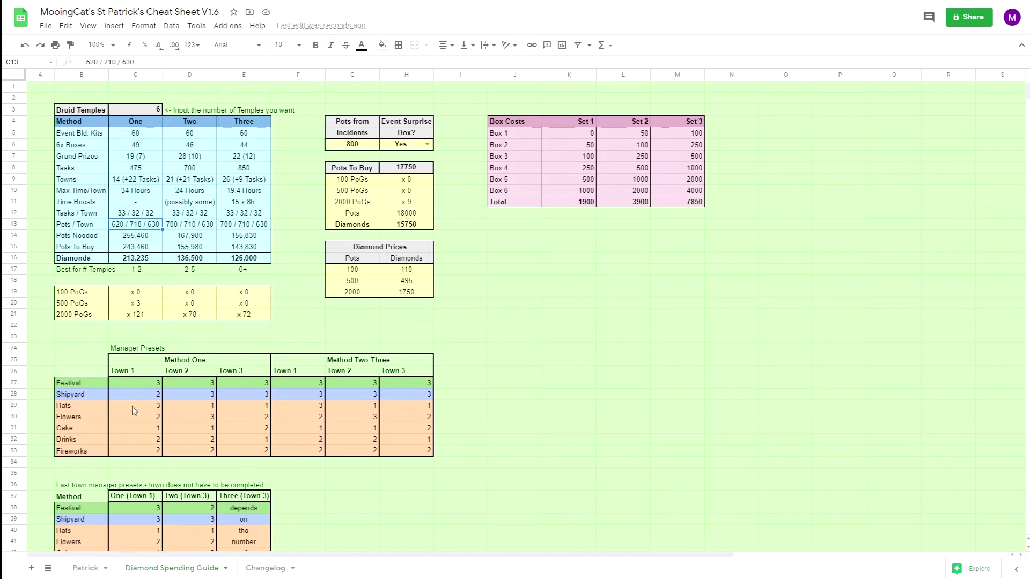
{"action": "left_click", "coordinate": [122, 395]}
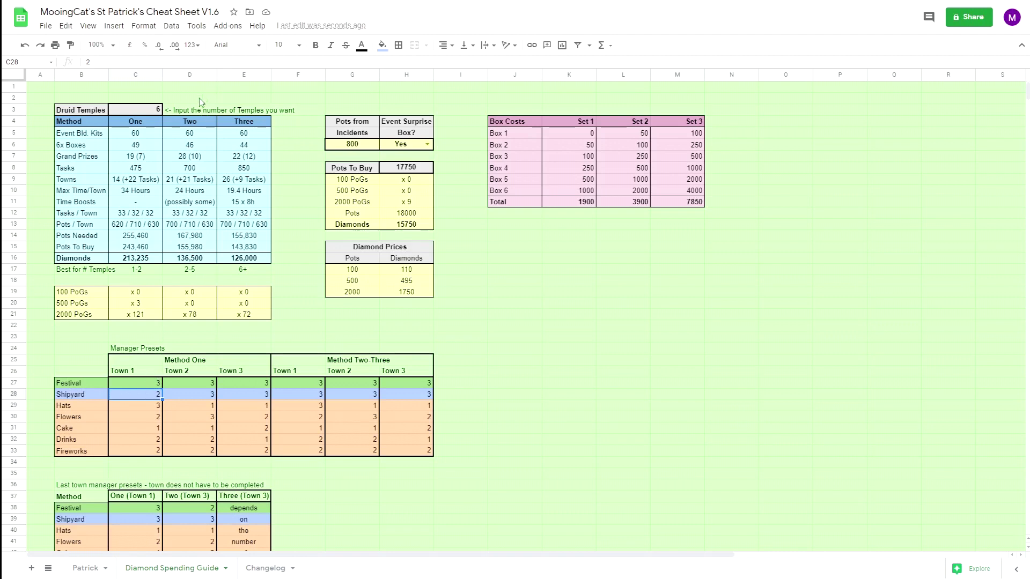
Compare Methods Two and Three by their Town 1 Shipyard level, the Tasks / Town row and the Towns figures.
{"action": "left_click_drag", "start_coordinate": [193, 124], "coordinate": [233, 162]}
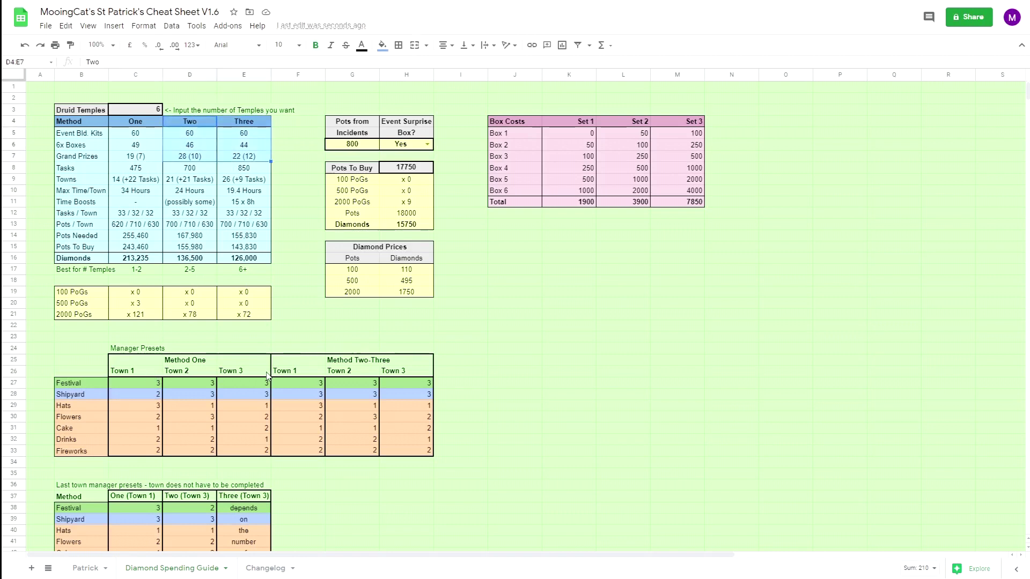
{"action": "left_click", "coordinate": [314, 396]}
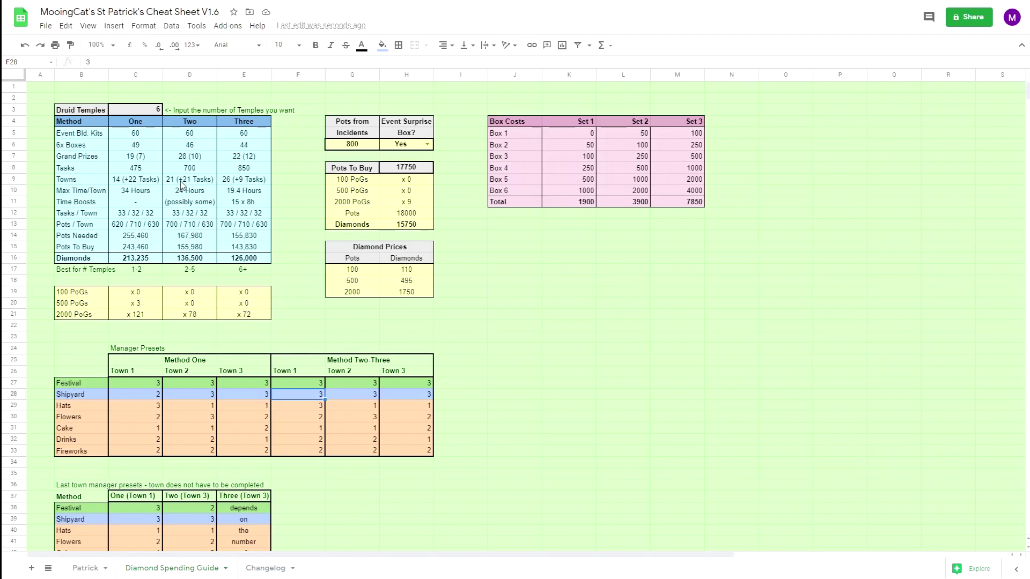
{"action": "left_click_drag", "start_coordinate": [144, 214], "coordinate": [228, 219]}
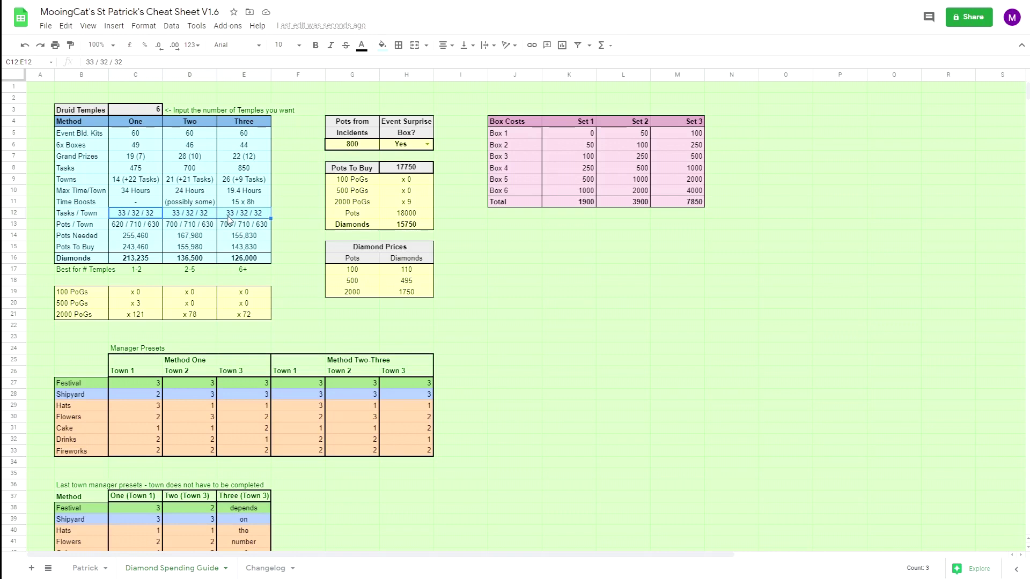
{"action": "left_click", "coordinate": [296, 394]}
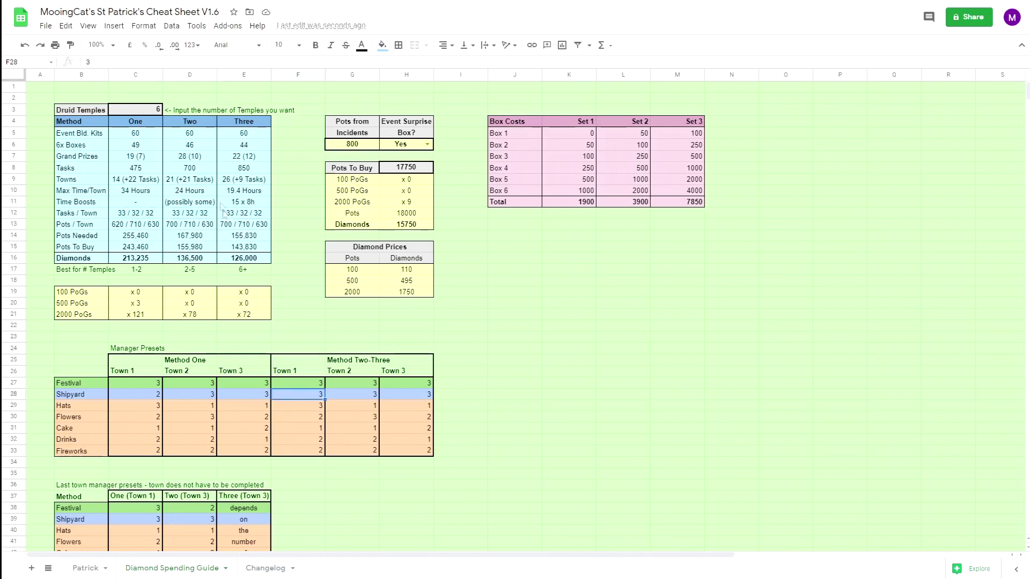
{"action": "left_click", "coordinate": [190, 179]}
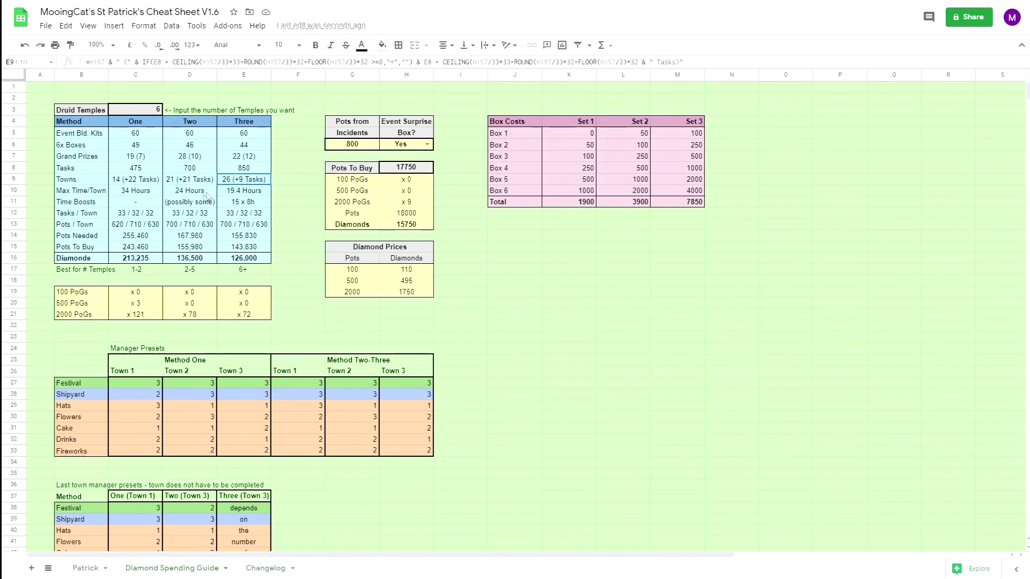
{"action": "left_click", "coordinate": [289, 250]}
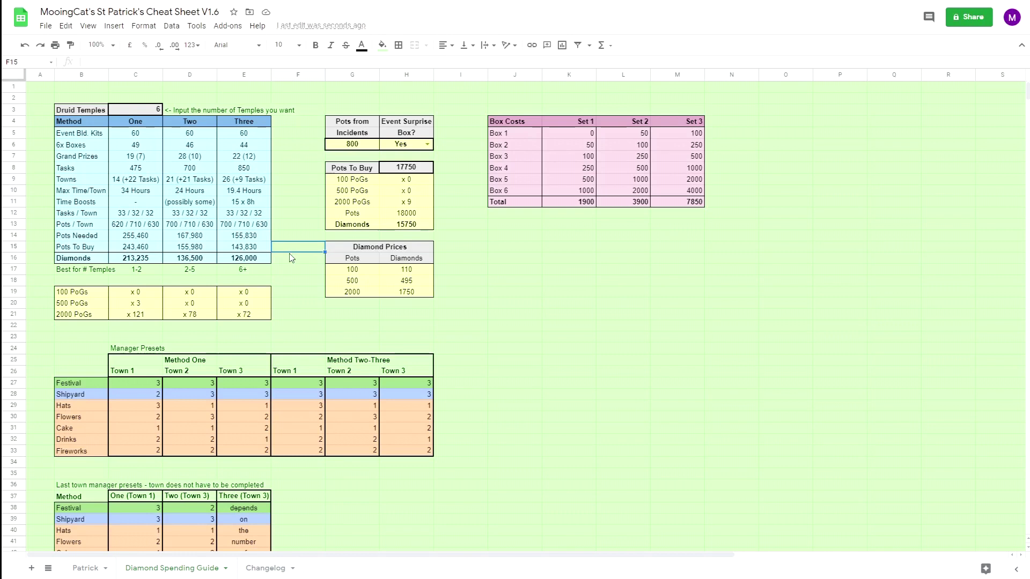